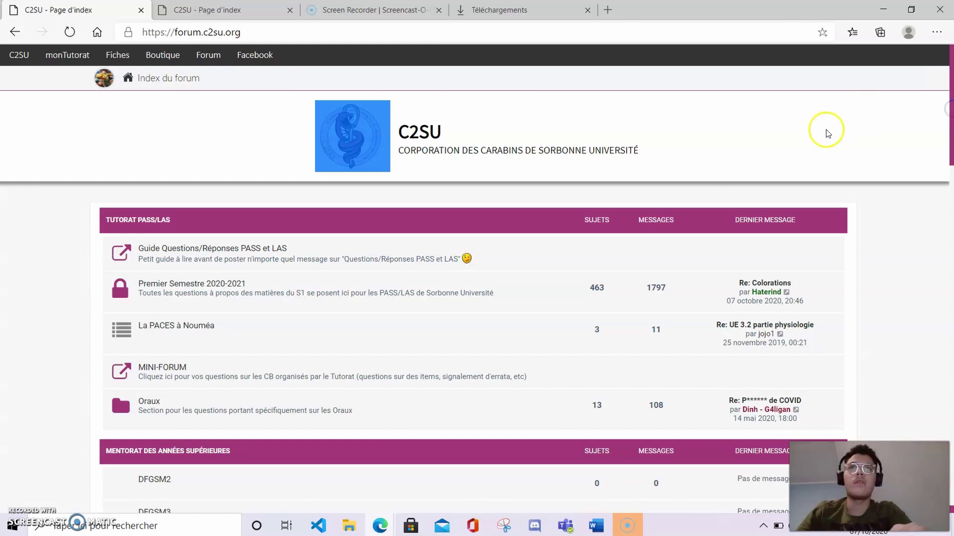
click(948, 89)
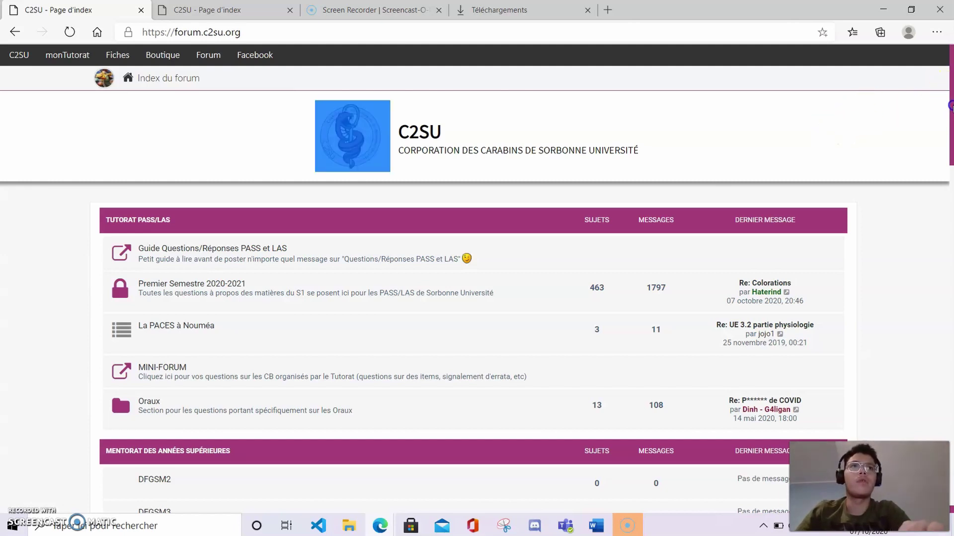
click(749, 134)
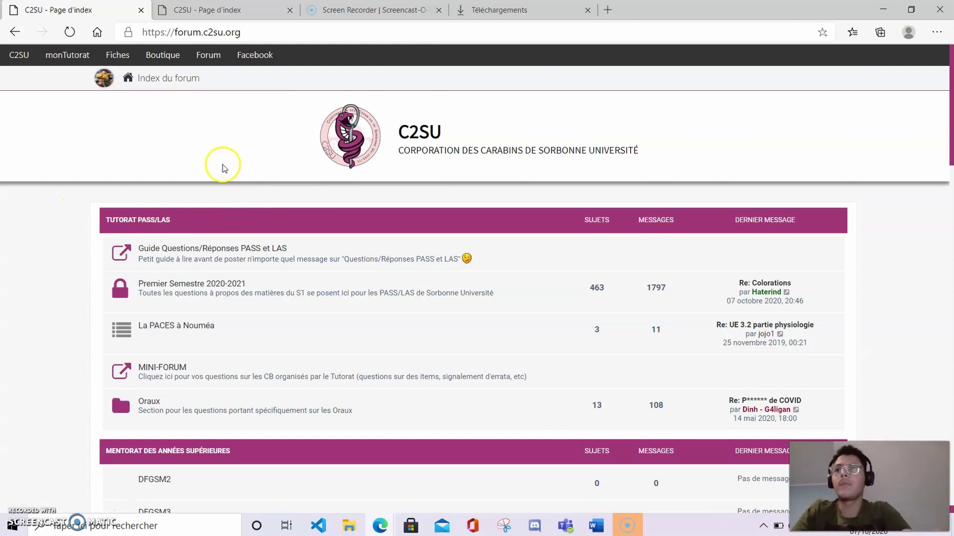
- Read through the "Guide Questions/Réponses PASS et LAS" topic down to the image-posting instructions, and return to the forum index
click(217, 249)
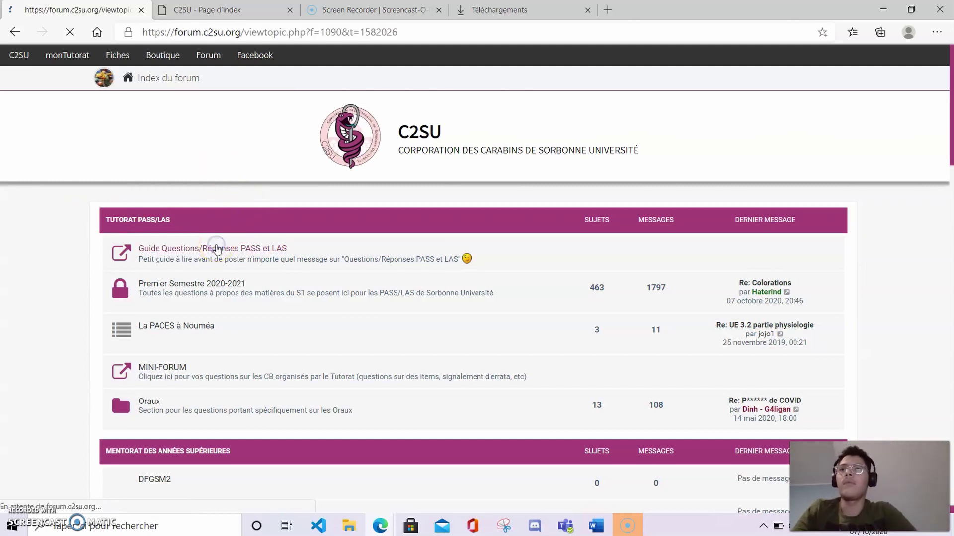
scroll(217, 249, down, 2)
scroll(217, 250, down, 5)
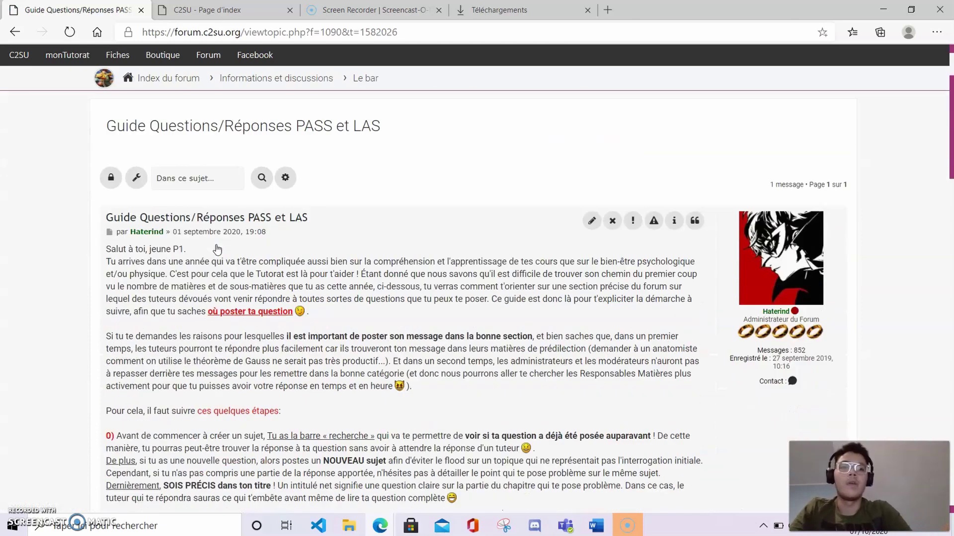
scroll(217, 250, up, 2)
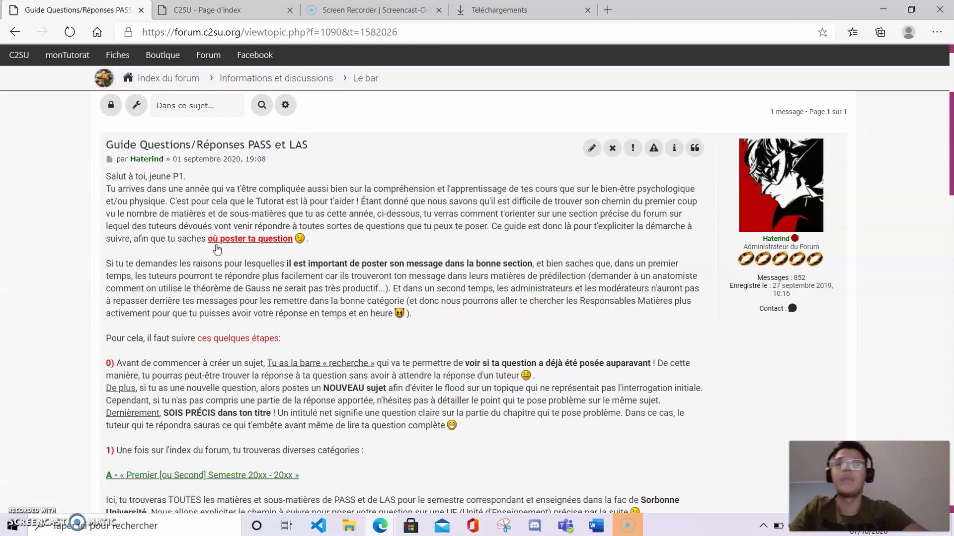
scroll(216, 248, down, 4)
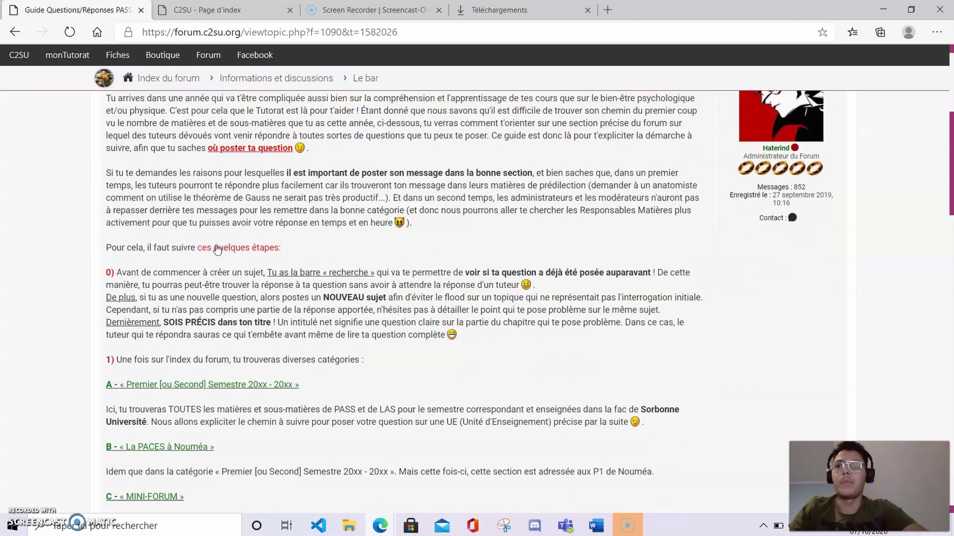
scroll(217, 249, down, 1)
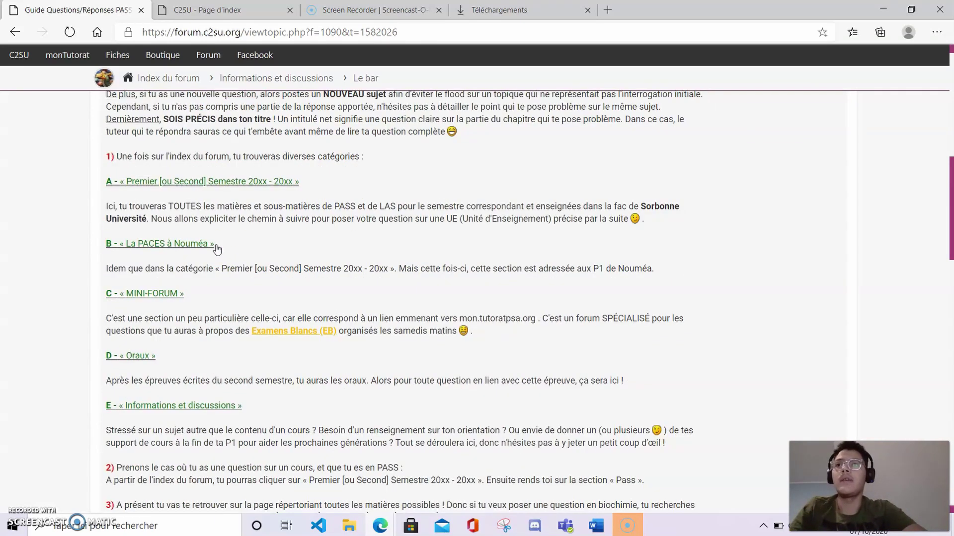
scroll(218, 250, down, 1)
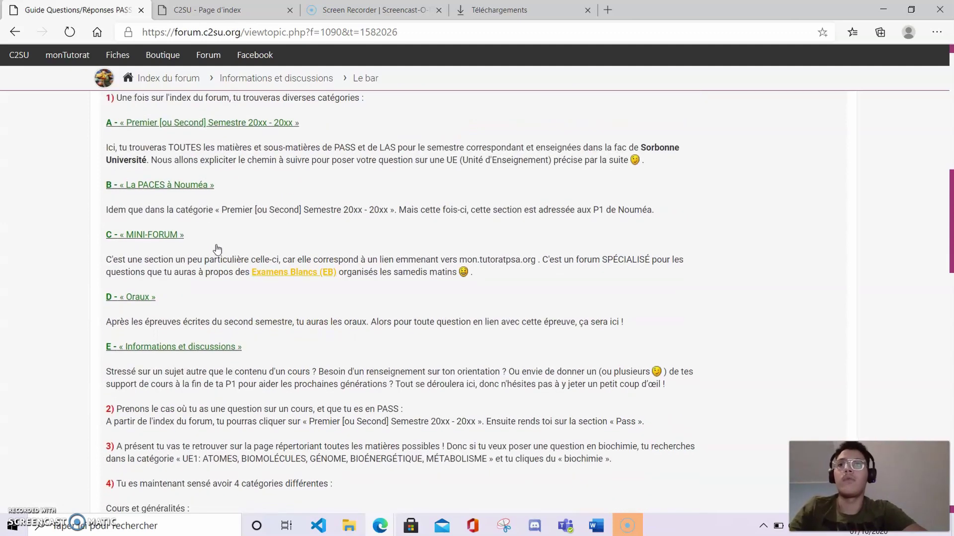
scroll(217, 249, down, 2)
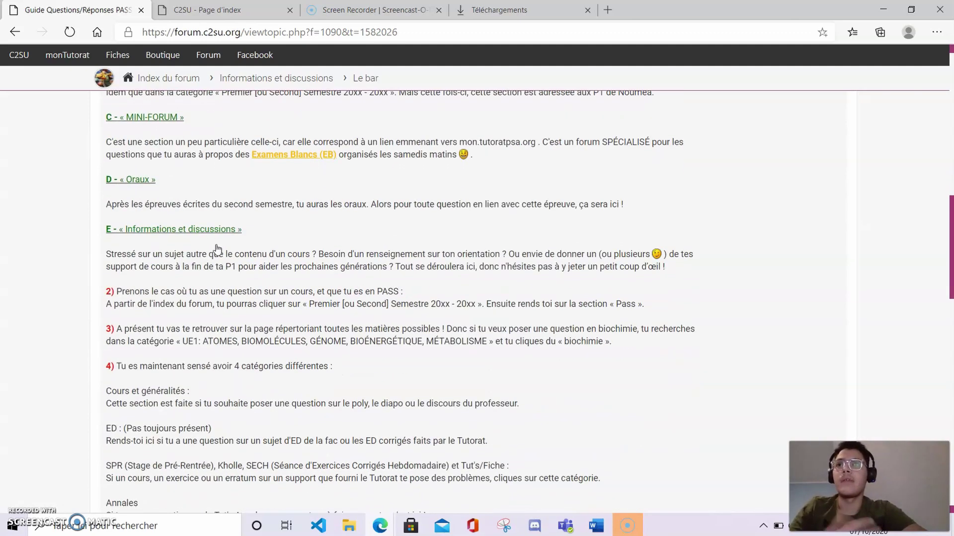
scroll(217, 249, down, 3)
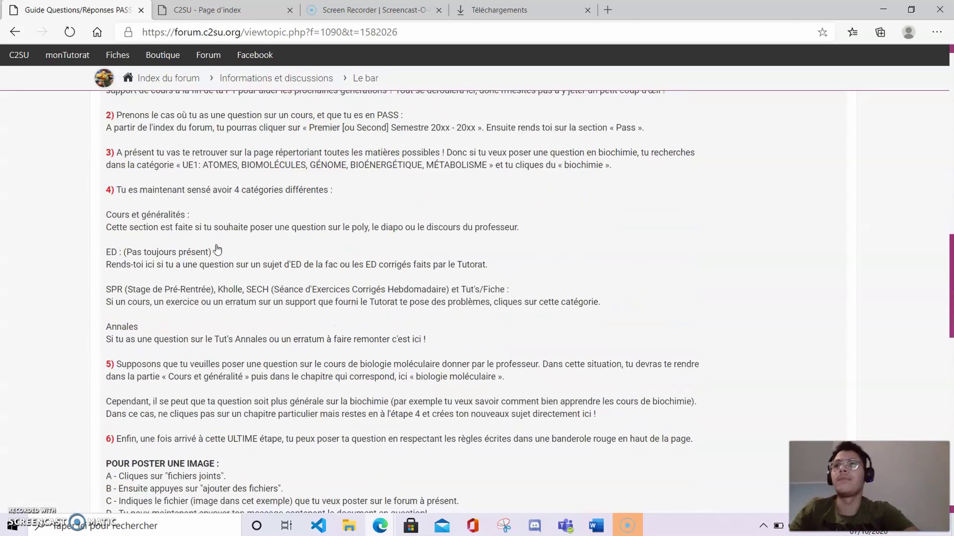
click(15, 32)
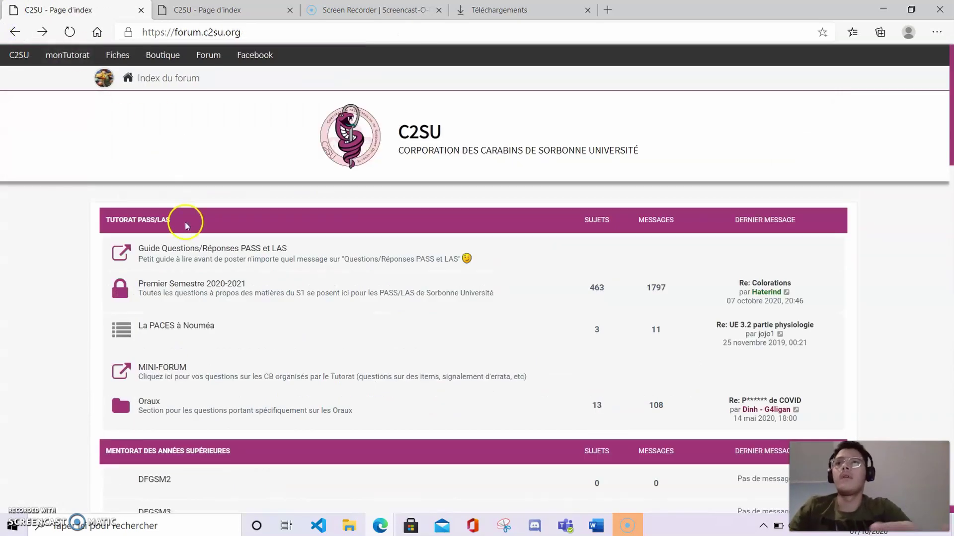
- Open the PASS section of "Premier Semestre 2020-2021" and review its subject forums from UE1 to UEDS-1
click(206, 285)
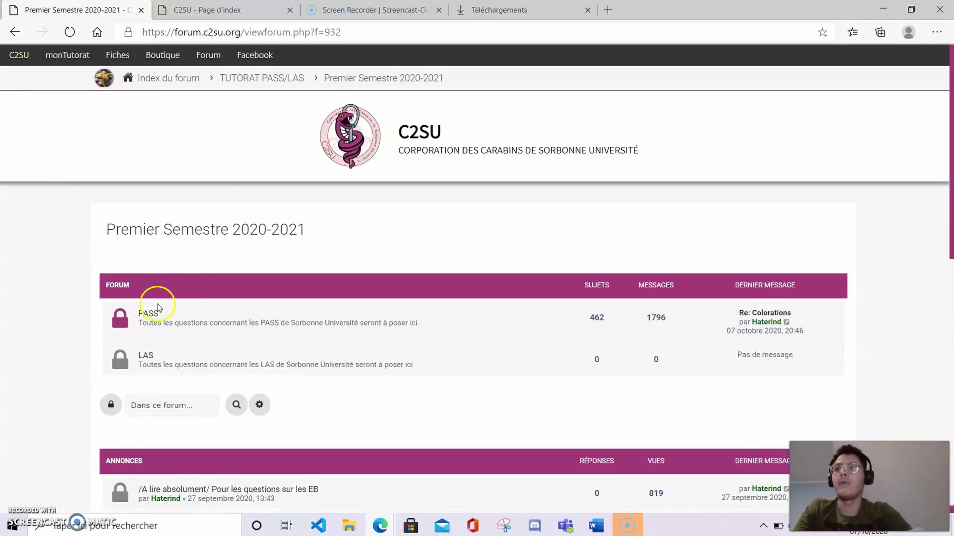
click(150, 313)
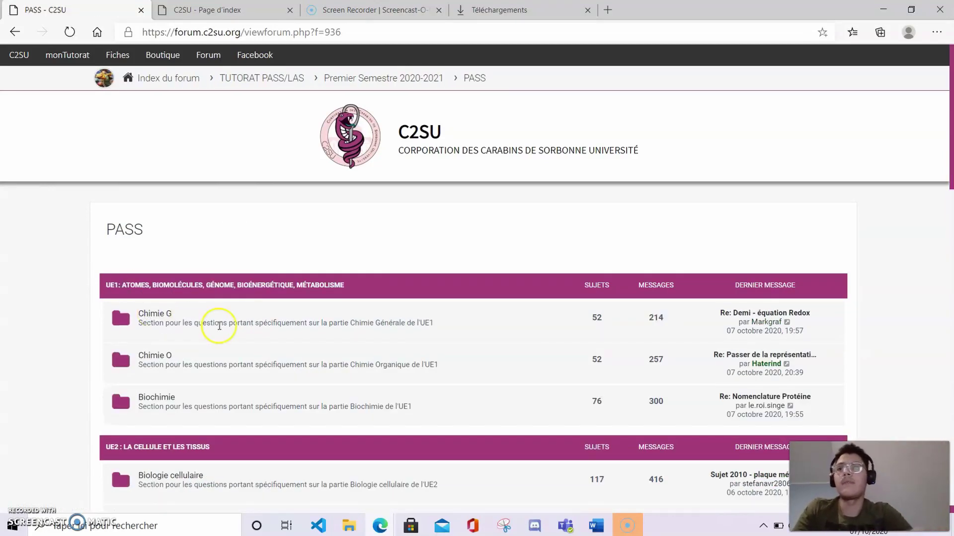
drag(949, 158, 949, 208)
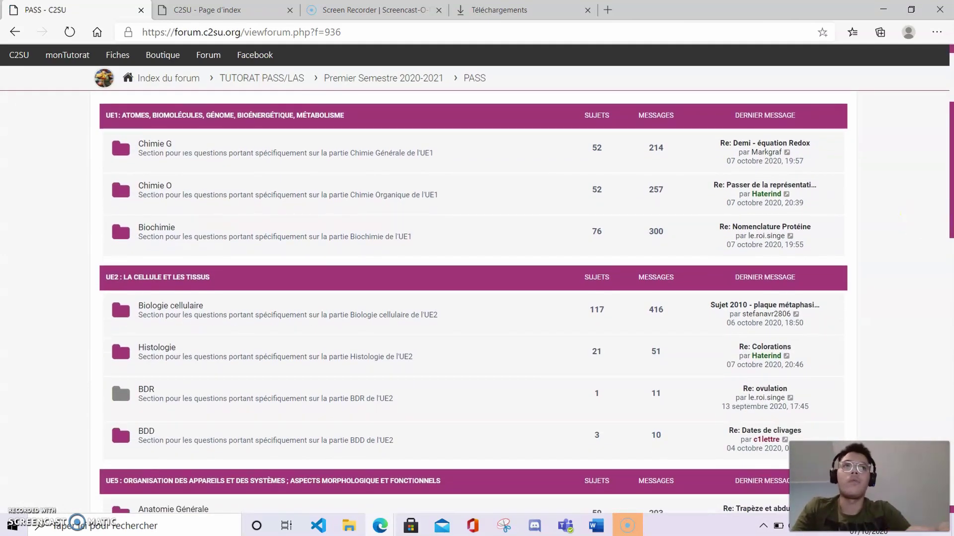
triple_click(948, 176)
click(947, 179)
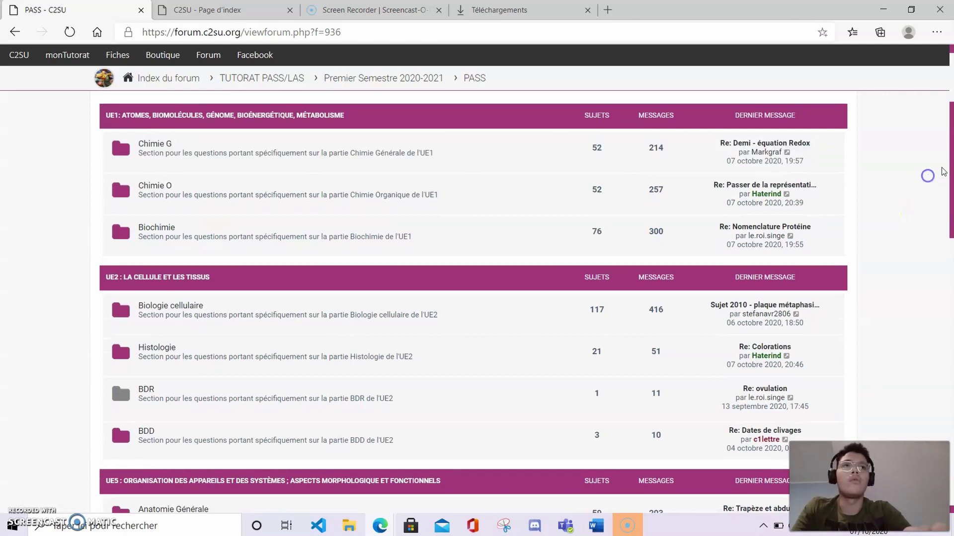
drag(950, 179, 950, 278)
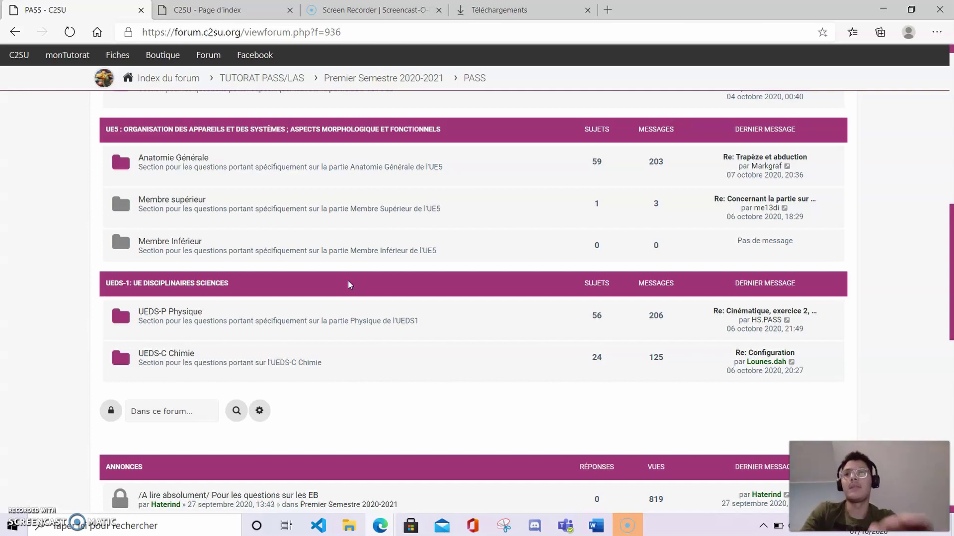
drag(949, 276, 949, 172)
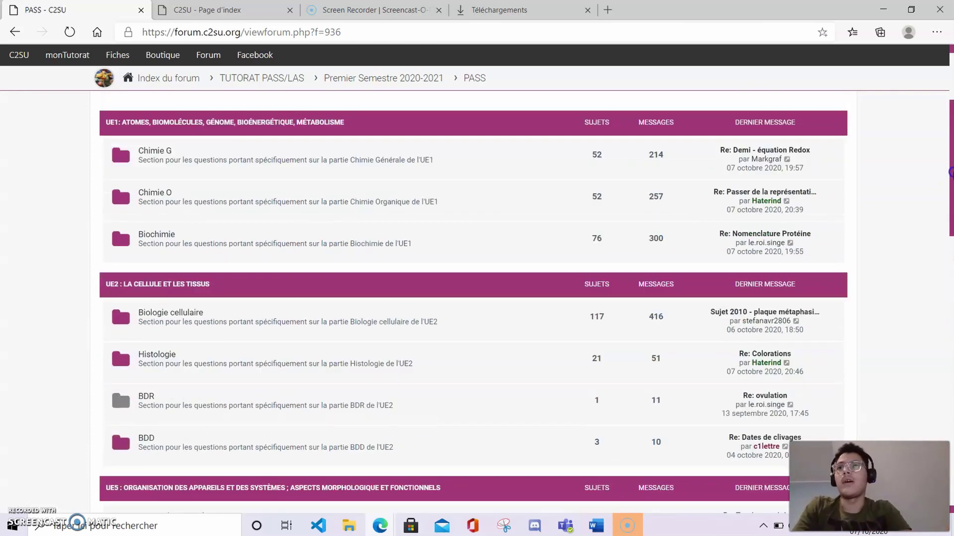
- Open the Chimie G forum under UE1 and go into its "SPR, SECH et Tut's" subforum
click(153, 155)
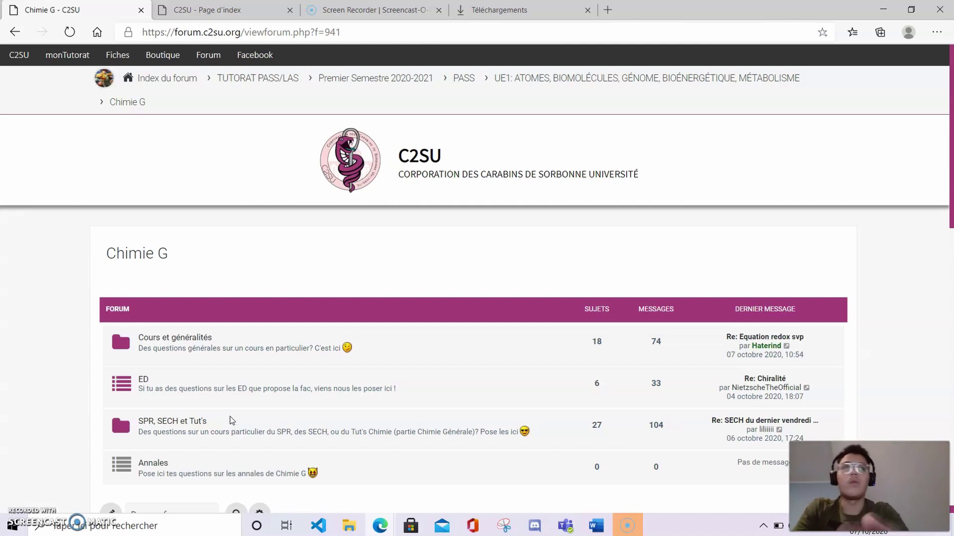
drag(949, 167, 939, 202)
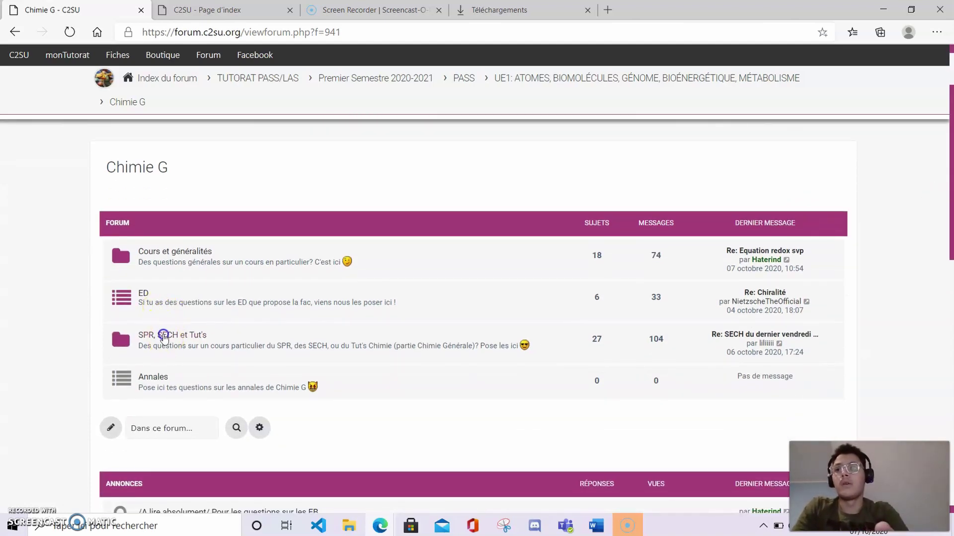
click(163, 335)
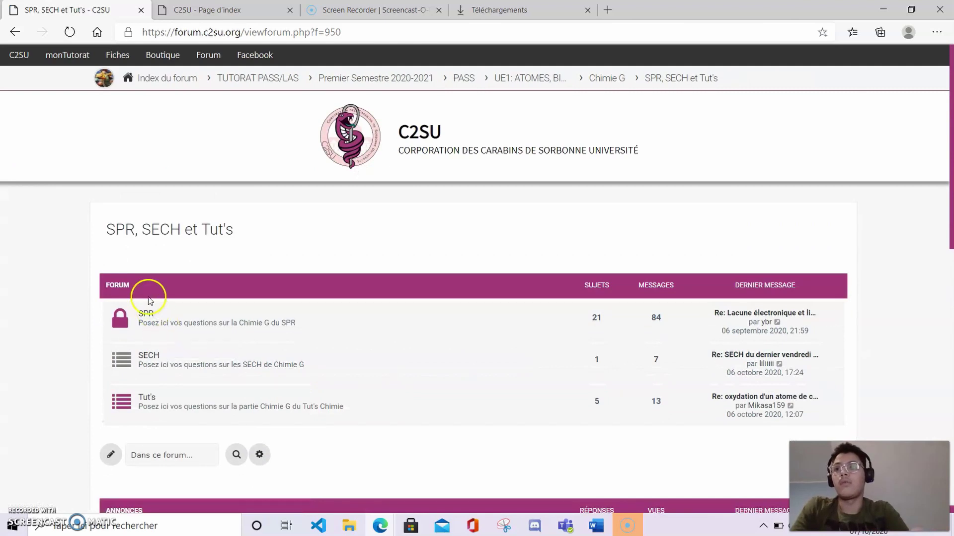
- Read the "[ERRATA TUT'S CHIMIE (Générale) 2020/2021: MAJ 25/09]" topic in the Tut's subforum, and return to "SPR, SECH et Tut's"
click(145, 397)
scroll(142, 398, down, 8)
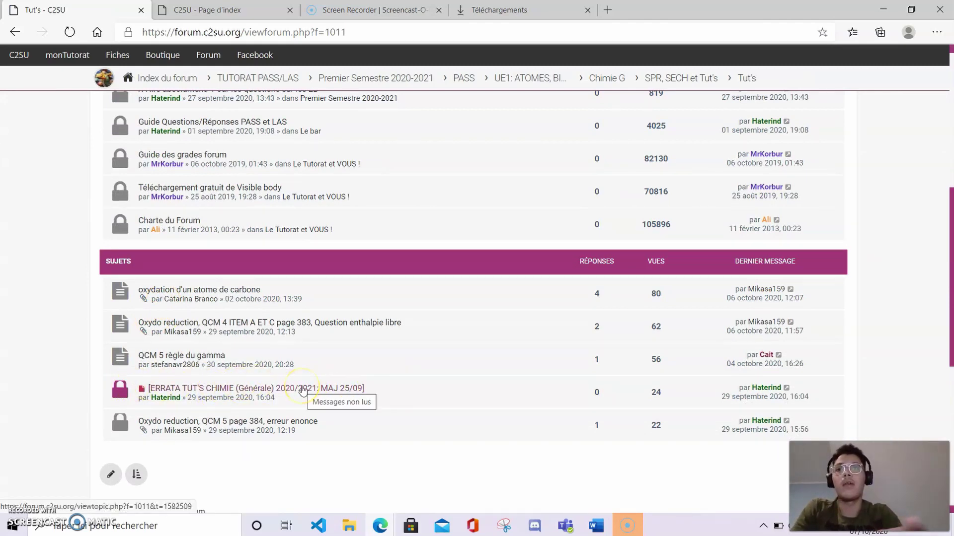
click(303, 389)
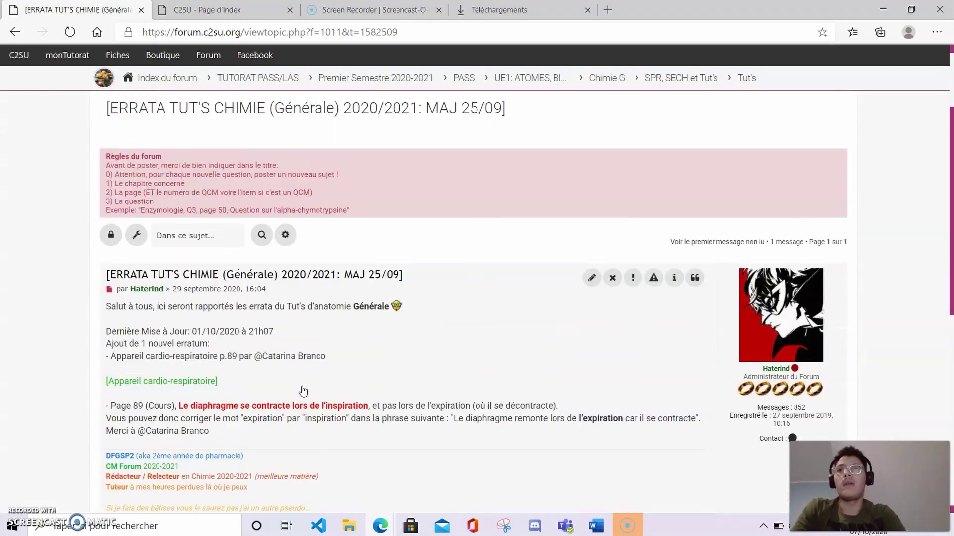
scroll(302, 391, up, 1)
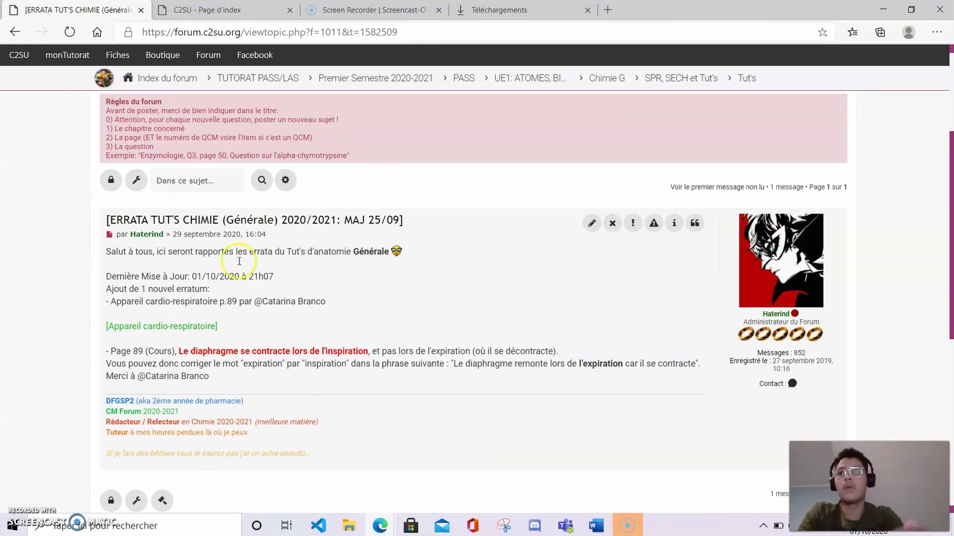
click(14, 34)
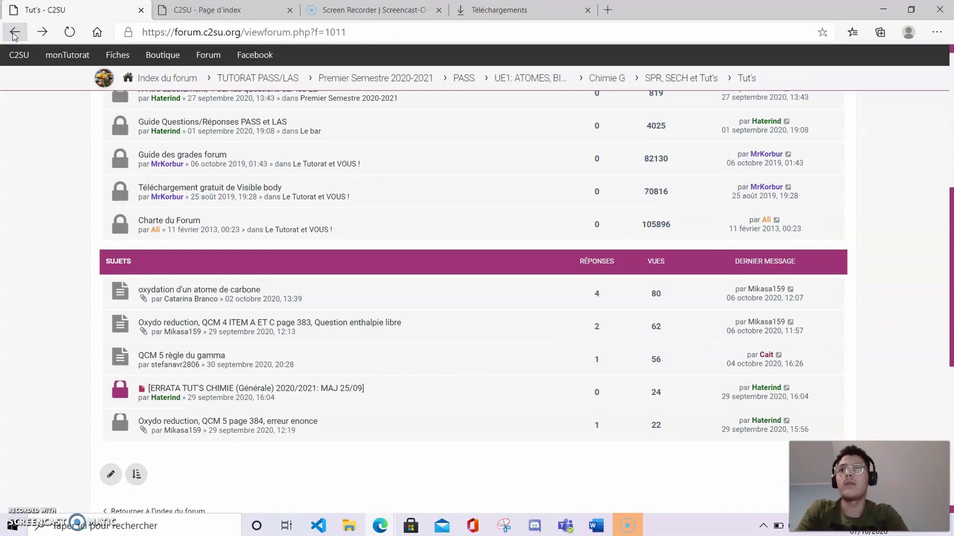
click(14, 34)
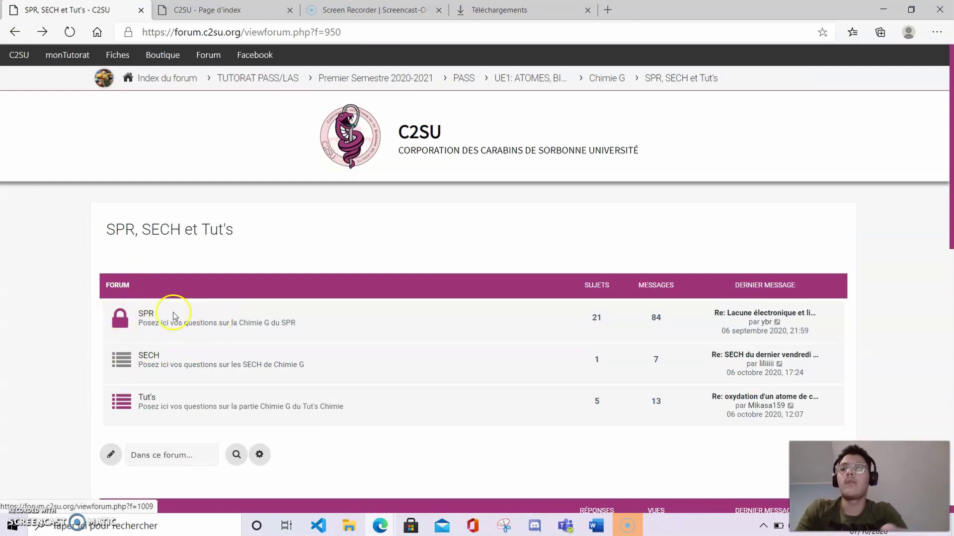
- Look through the topics of the SPR subforum down to the oldest one, and return to the Chimie G forum
click(145, 313)
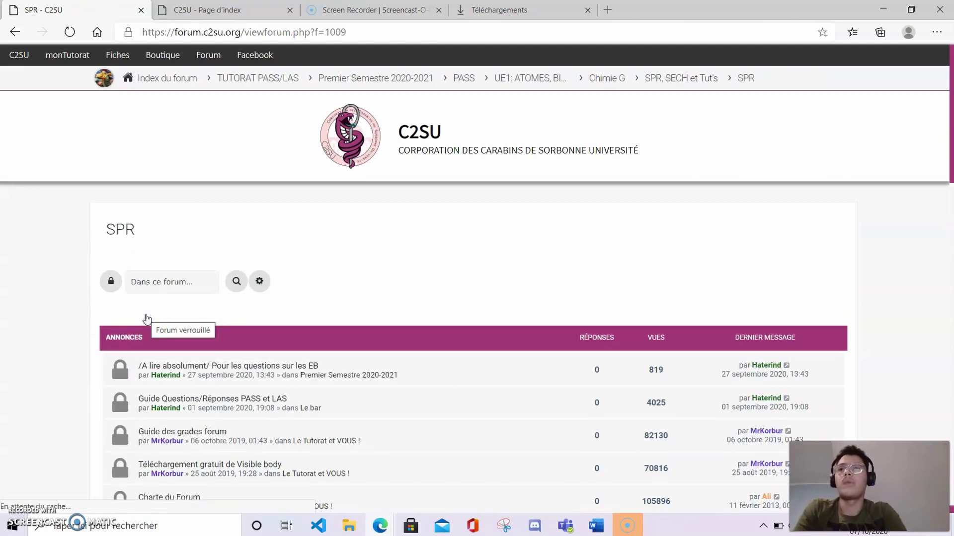
scroll(146, 319, down, 6)
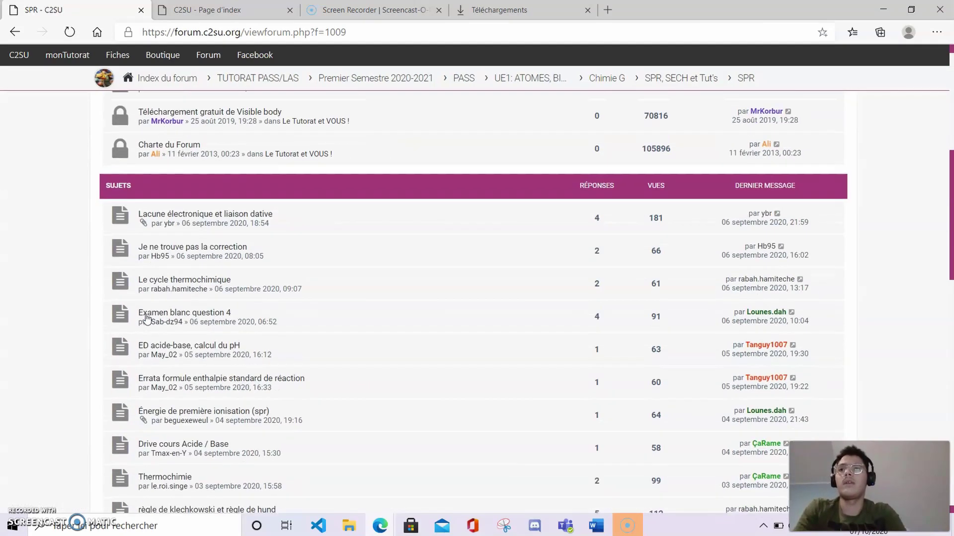
scroll(146, 318, down, 7)
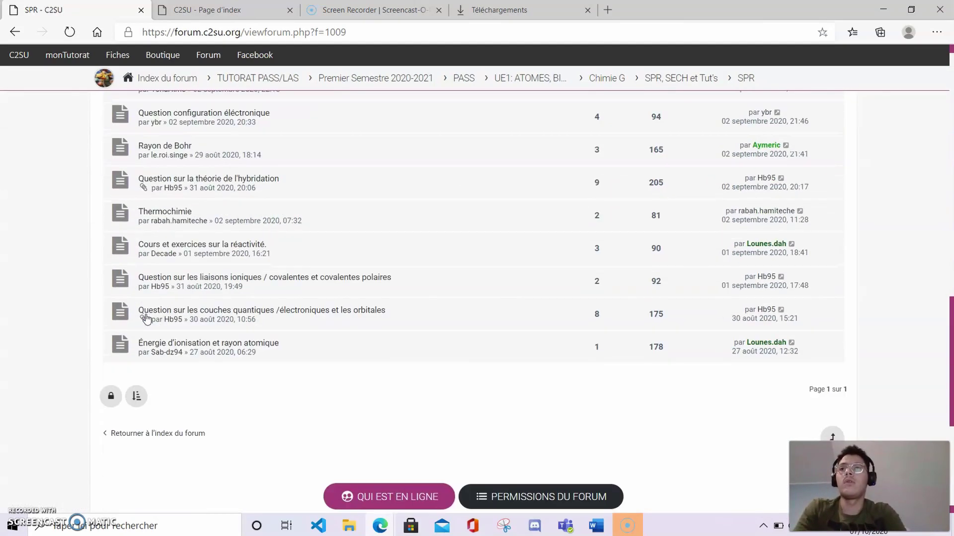
click(15, 30)
click(15, 31)
- Open the Annales subforum of Chimie G, review its posting rules and announcements, and return to Chimie G
click(145, 334)
click(150, 377)
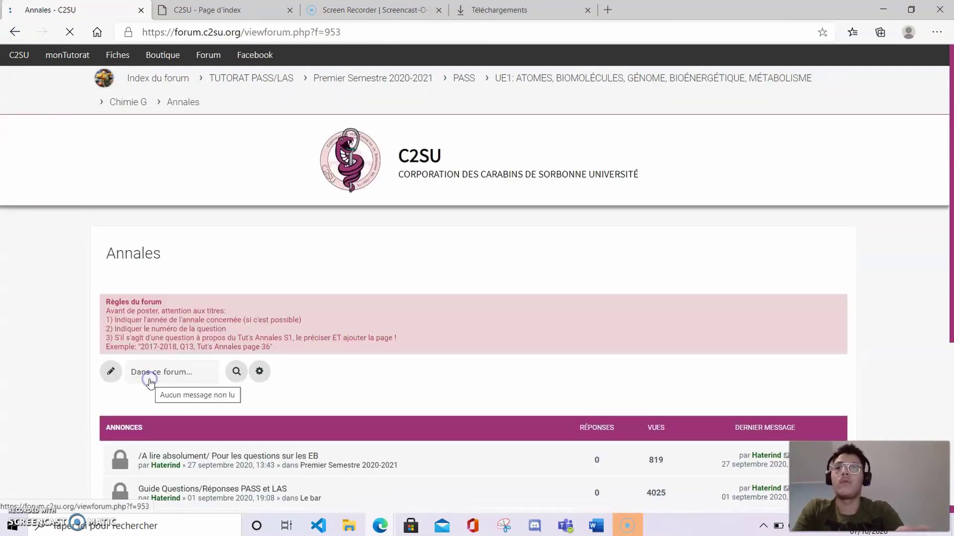
double_click(946, 139)
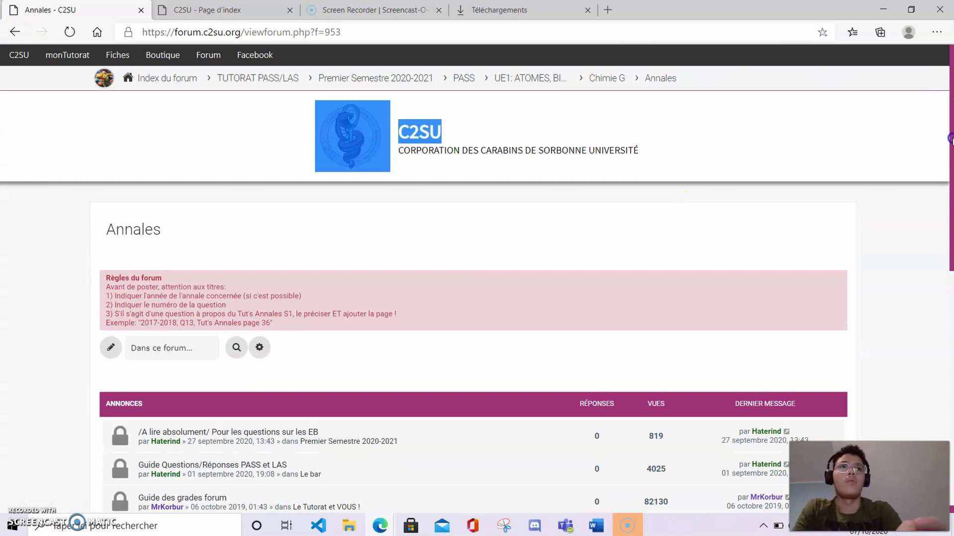
click(854, 148)
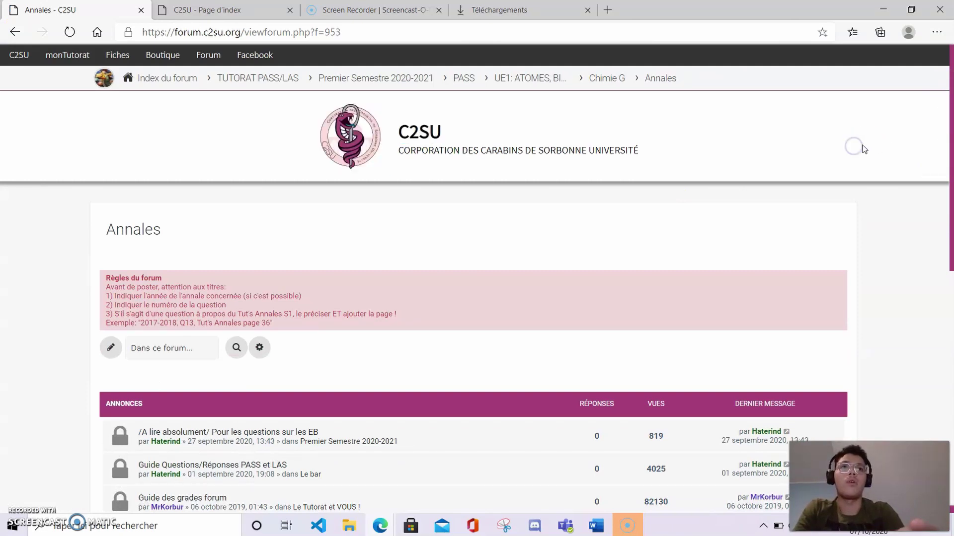
drag(948, 154, 951, 245)
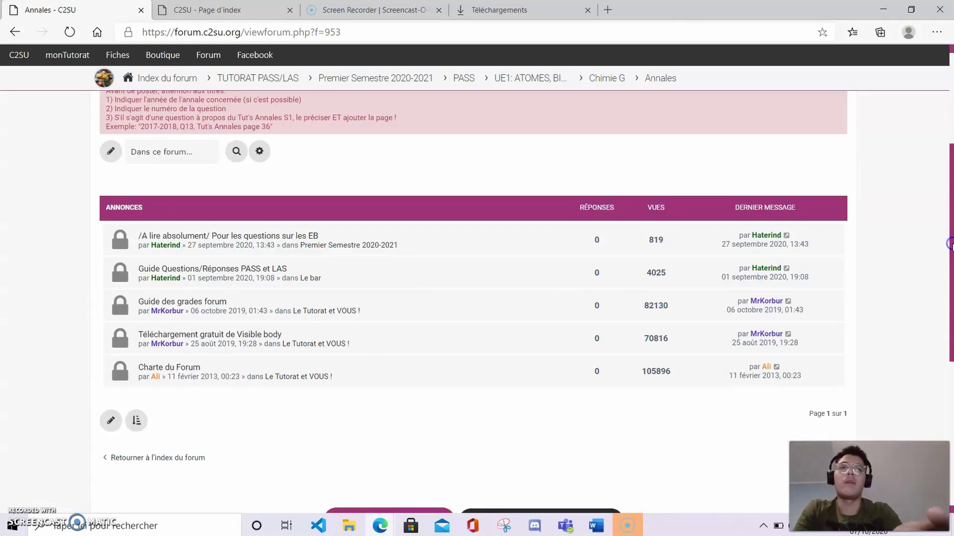
click(15, 32)
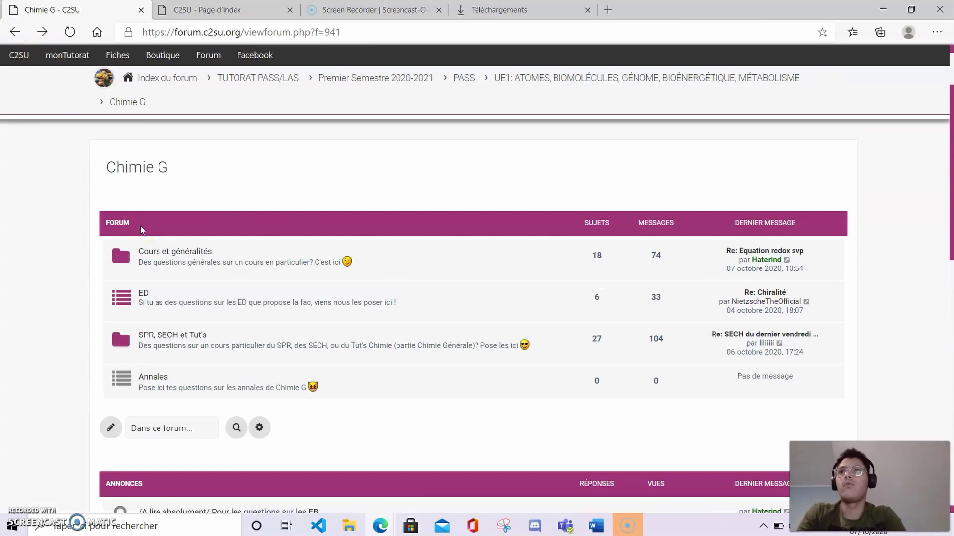
- Return to the PASS section and open the UEDS-P Physique forum under UEDS-1 to view its subforums
click(16, 32)
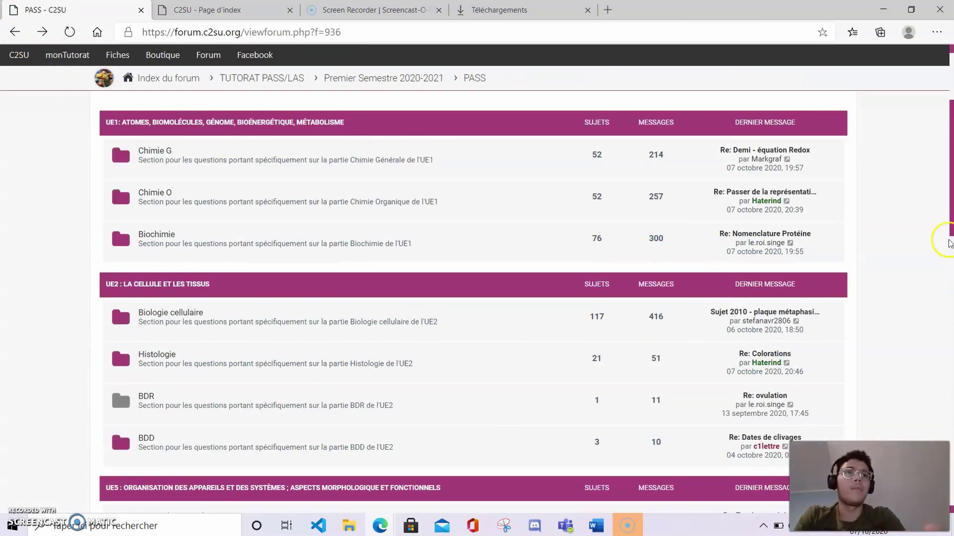
scroll(947, 213, down, 5)
scroll(124, 273, down, 4)
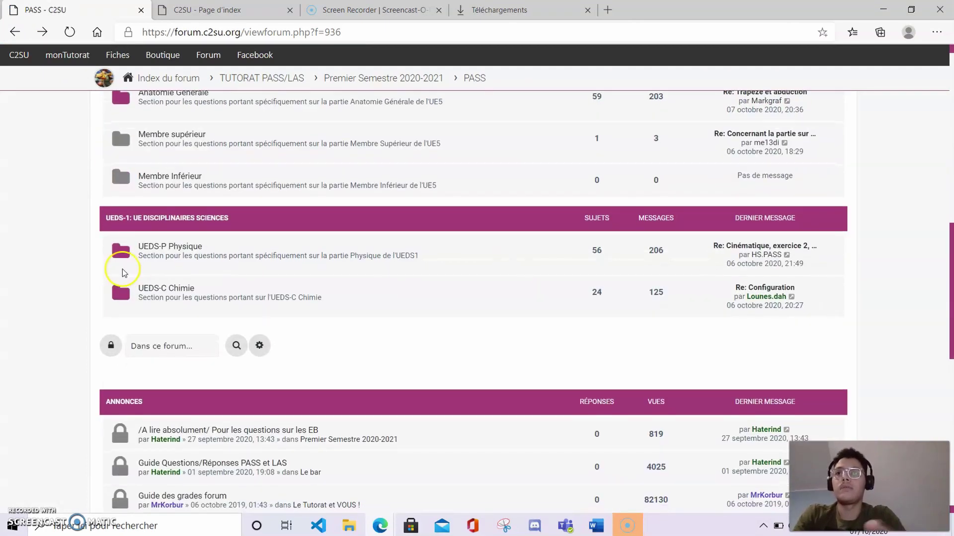
click(174, 247)
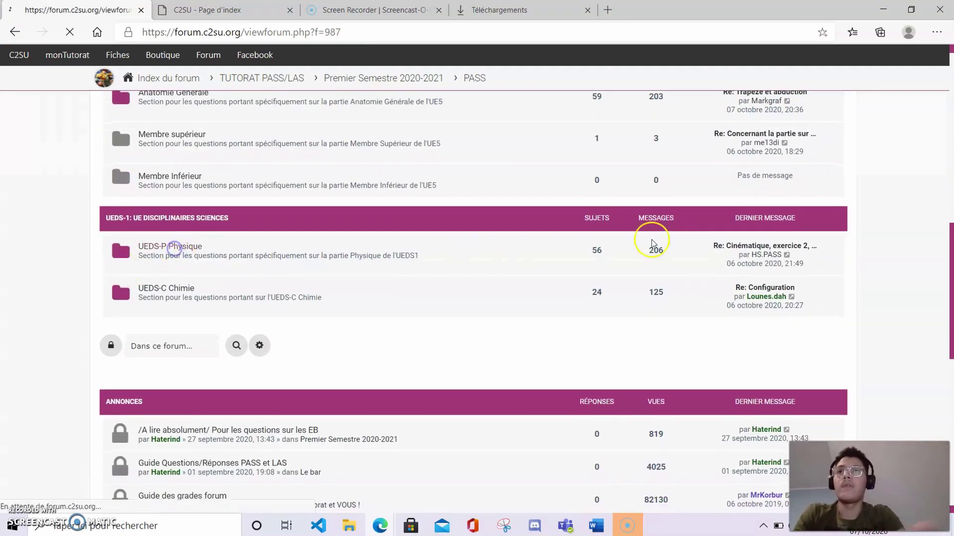
drag(950, 110, 948, 188)
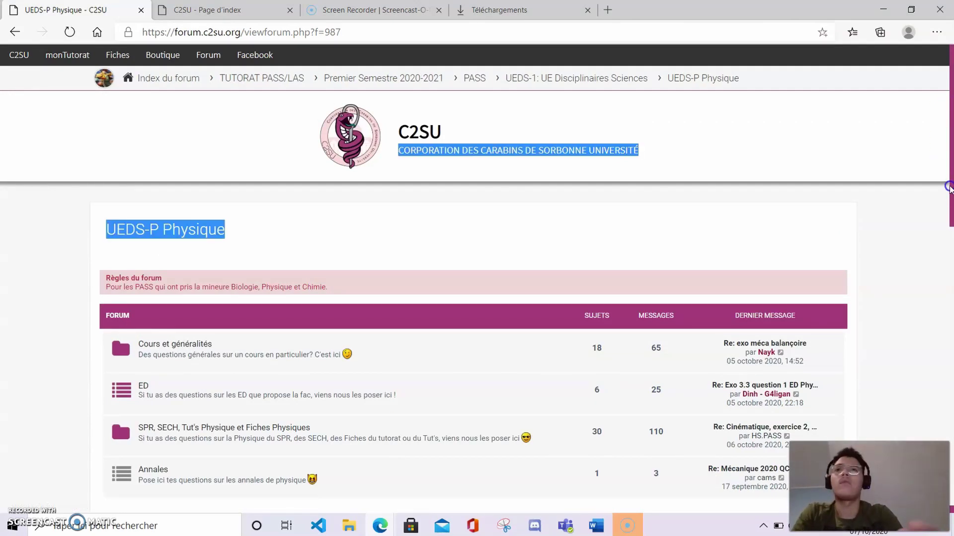
click(929, 205)
scroll(947, 170, down, 4)
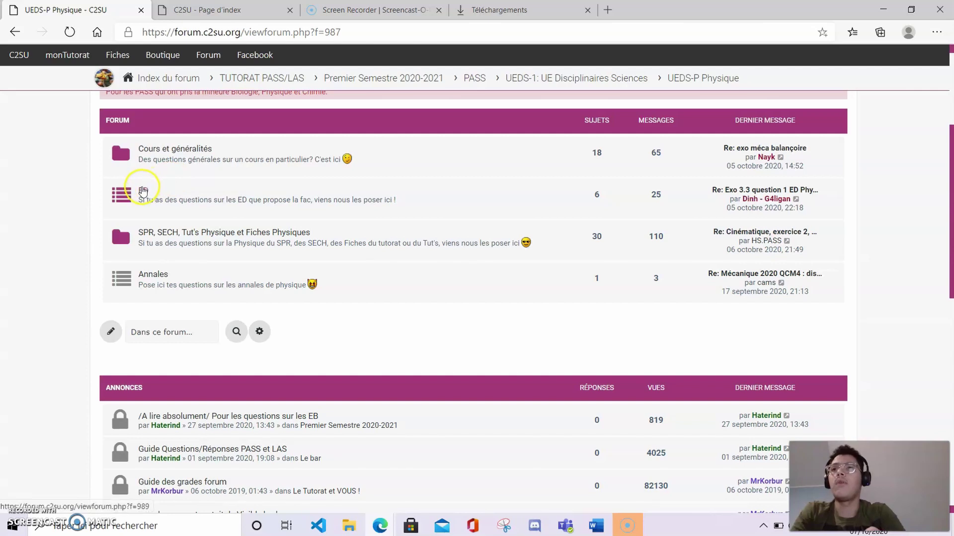
- Open the "Cours et généralités" subforum of UEDS-P Physique and look over its chapter sections
click(161, 150)
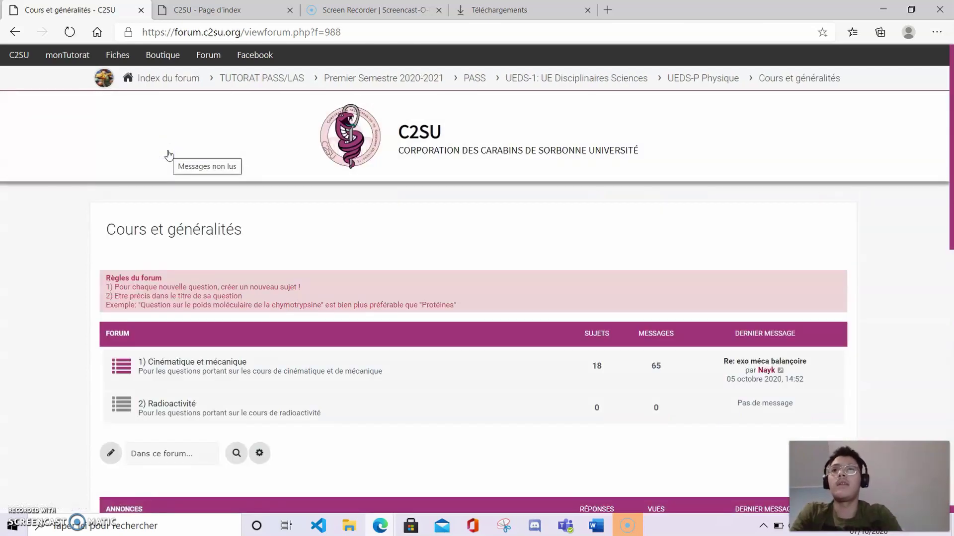
scroll(168, 155, down, 3)
scroll(169, 155, up, 2)
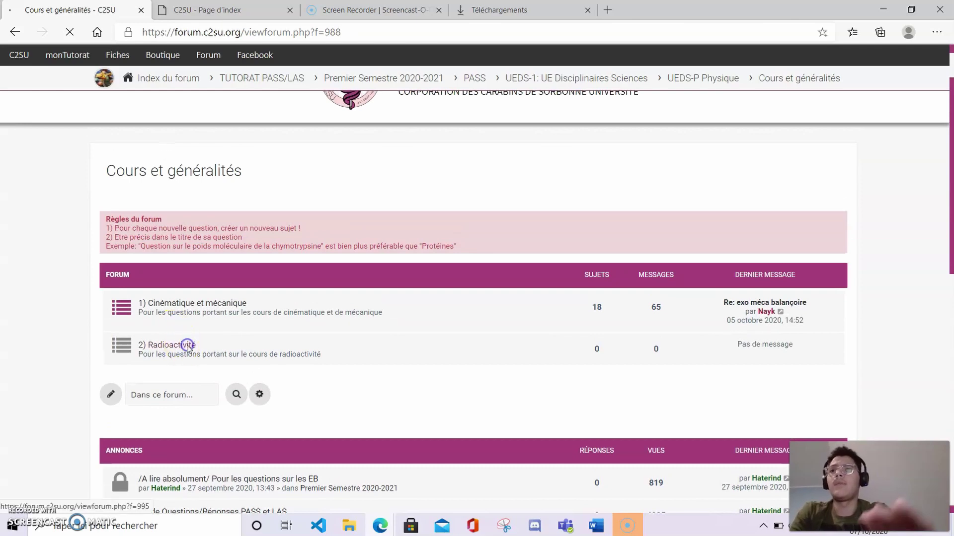
- Open the "2) Radioactivité" section and review its posting rules and announcements
click(188, 346)
scroll(188, 350, down, 5)
scroll(187, 350, up, 1)
scroll(188, 349, up, 1)
scroll(186, 358, down, 1)
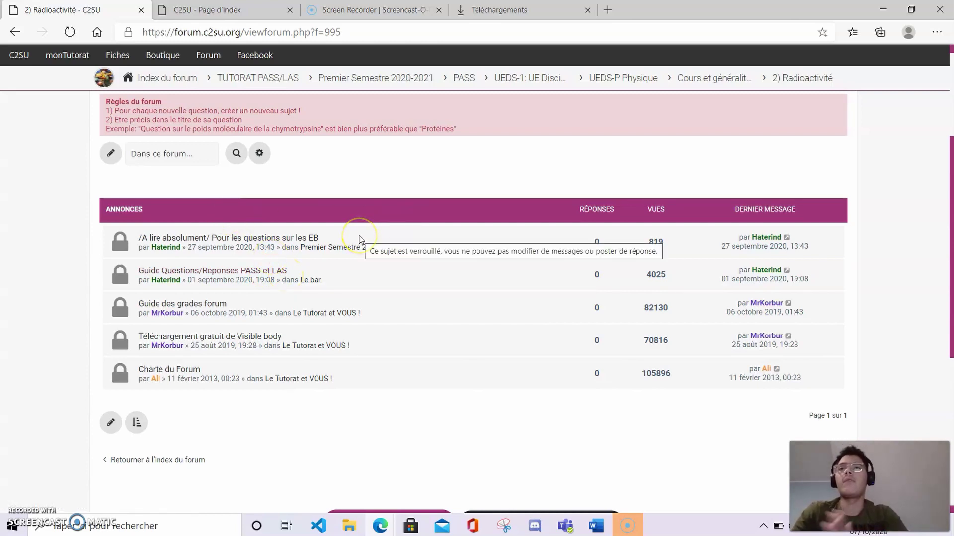
- Read the "/A lire absolument/ Pour les questions sur les EB" announcement and return to "2) Radioactivité"
click(291, 237)
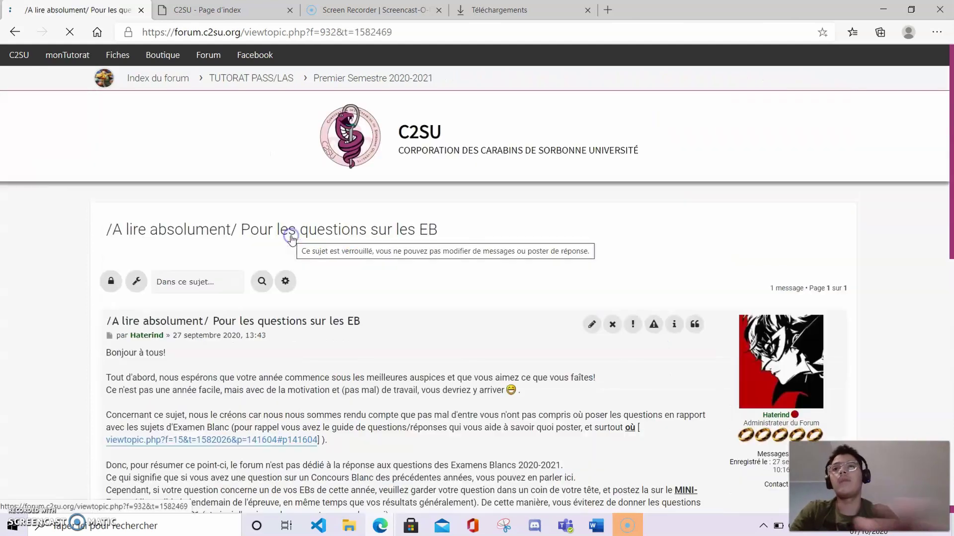
scroll(292, 241, down, 3)
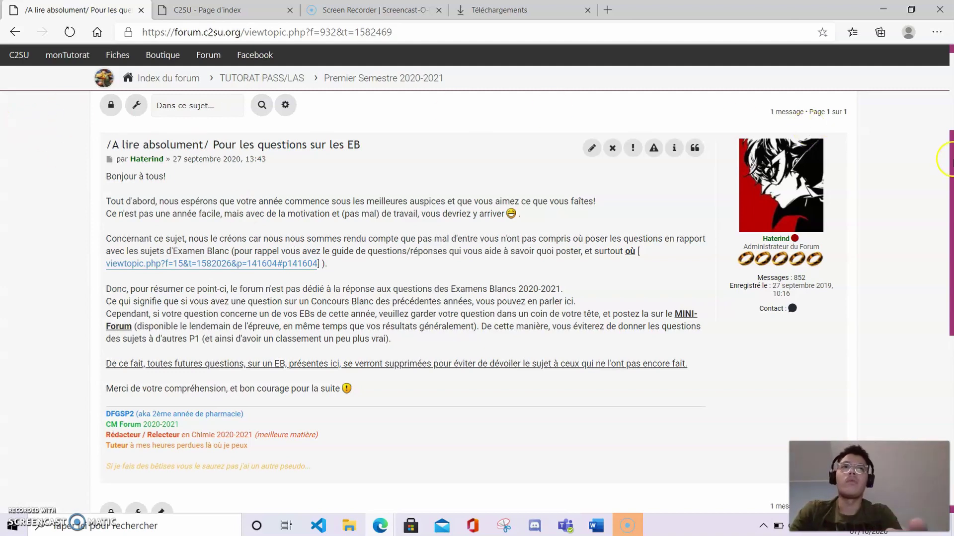
drag(949, 169, 948, 133)
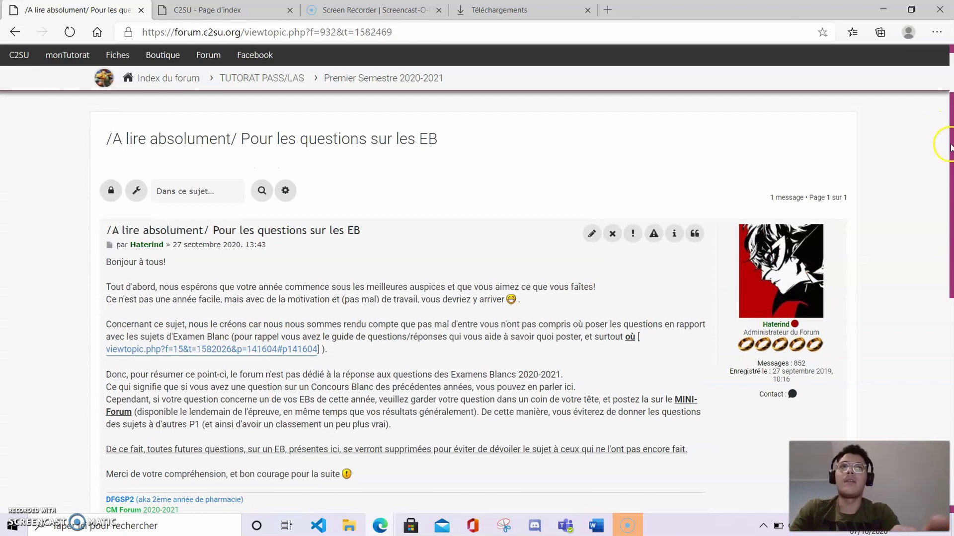
scroll(937, 138, down, 1)
click(15, 32)
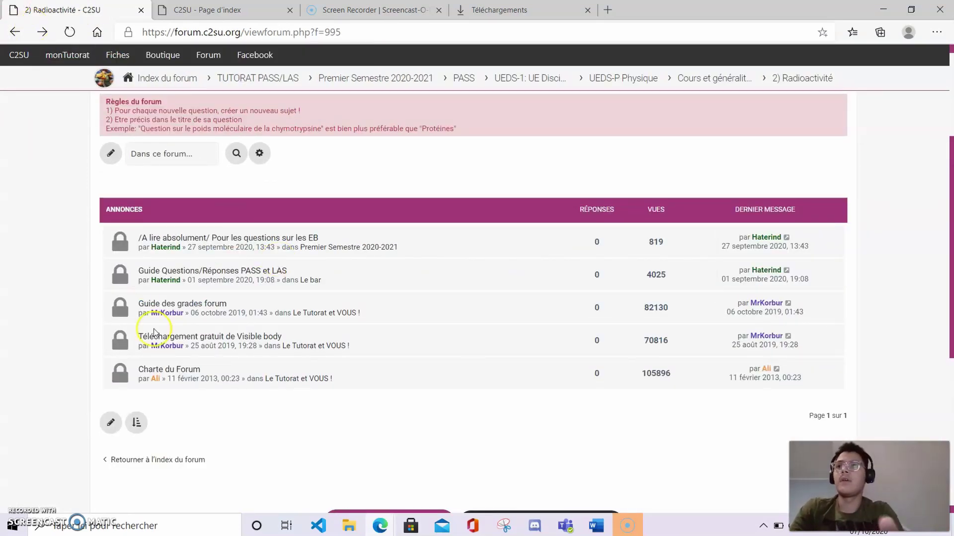
- Start a new topic in "2) Radioactivité" and show where its subject is entered, leaving it blank
click(114, 420)
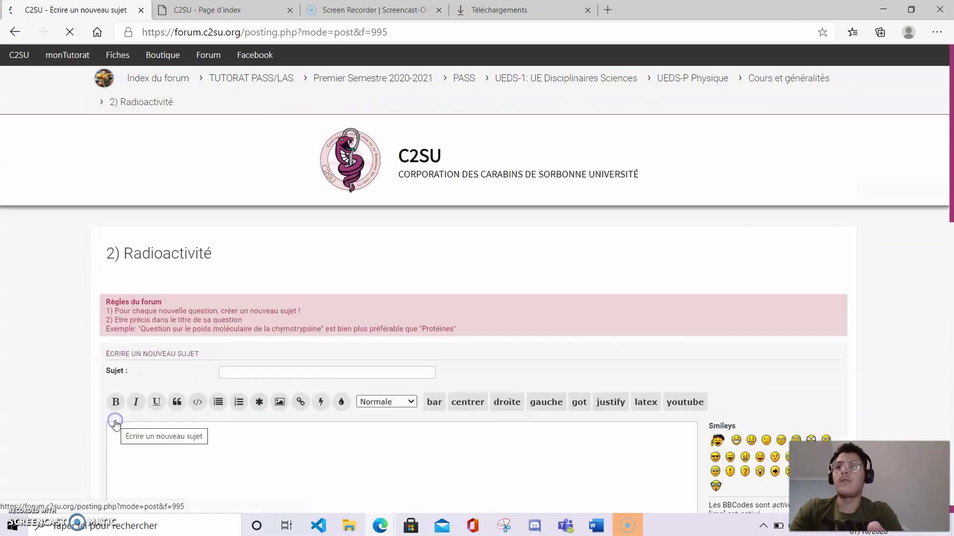
scroll(116, 424, down, 3)
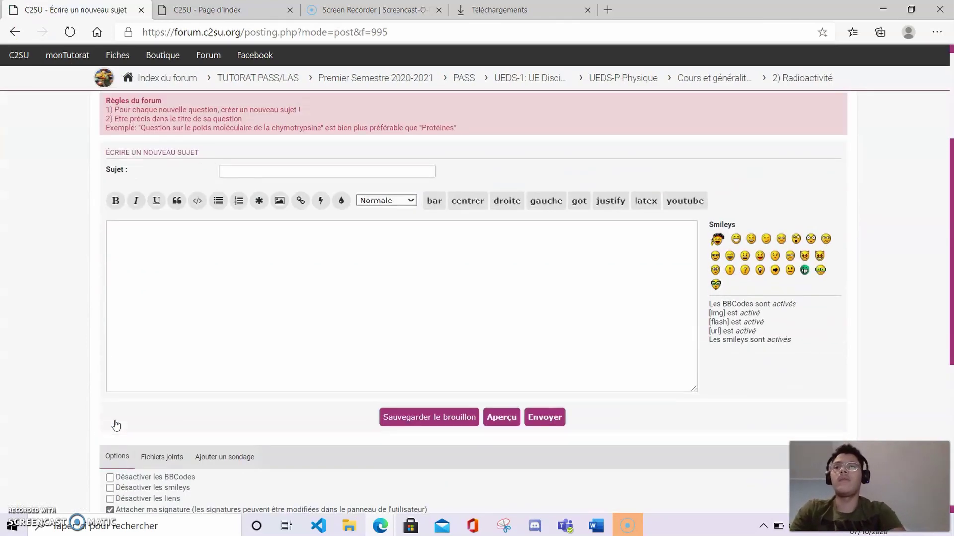
scroll(115, 424, up, 1)
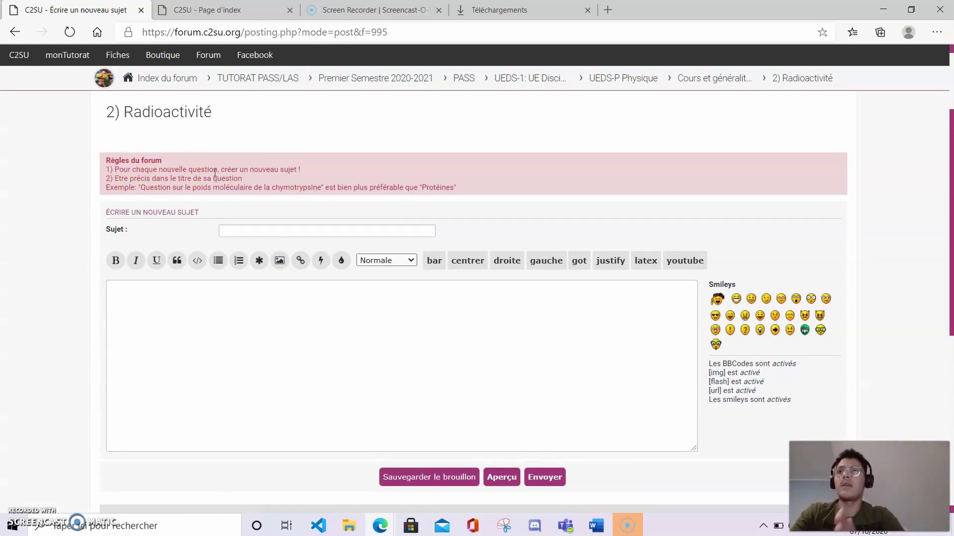
click(265, 228)
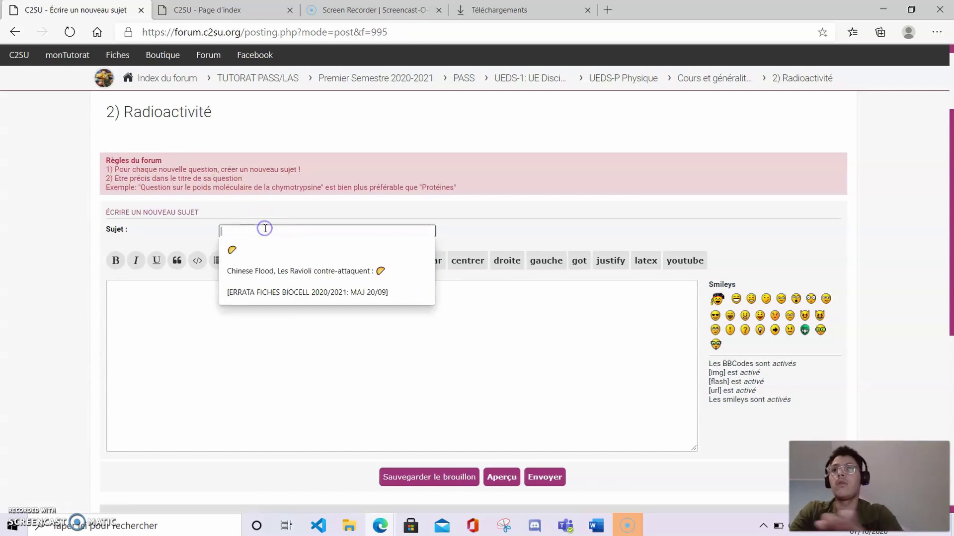
click(256, 217)
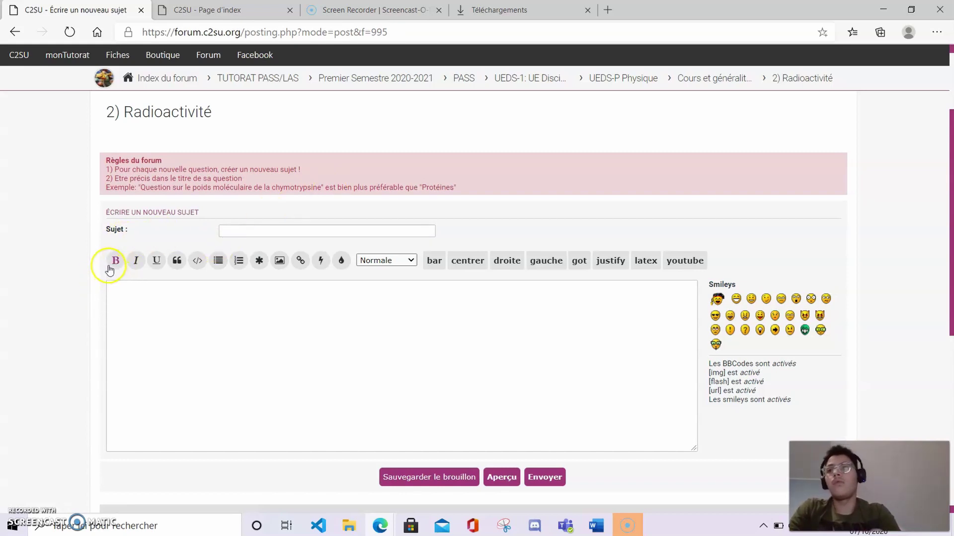
- Write "Mot" in the message body and enclose it in bold BBCode tags
click(124, 322)
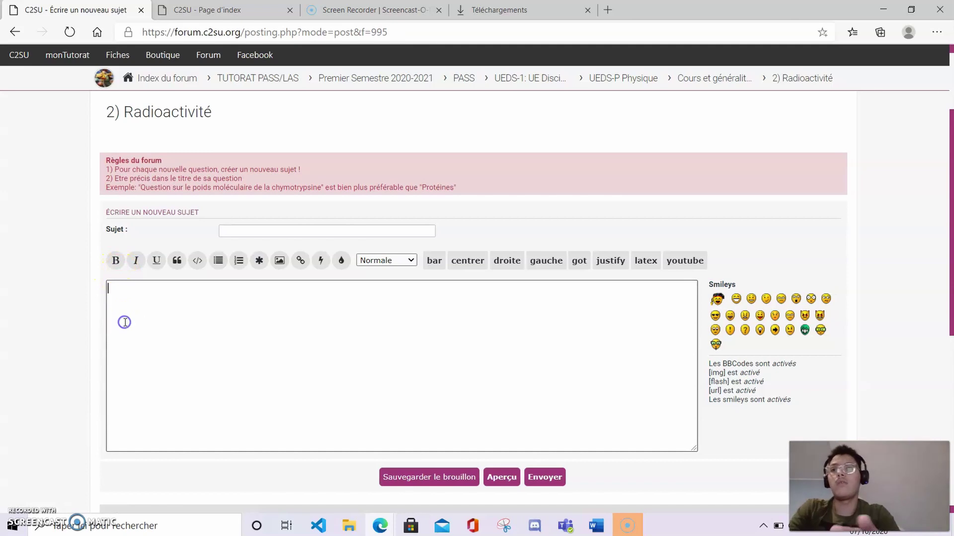
click(239, 351)
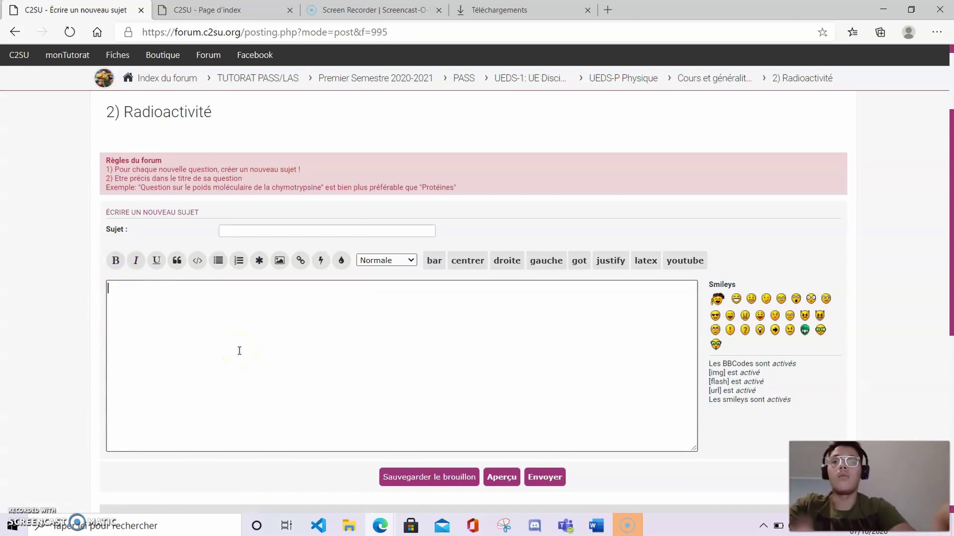
text(Mot)
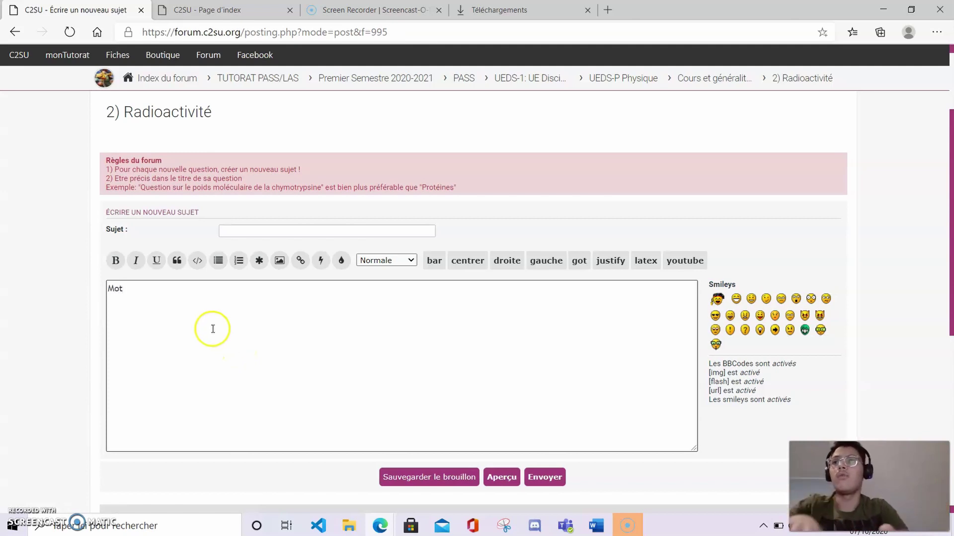
click(113, 259)
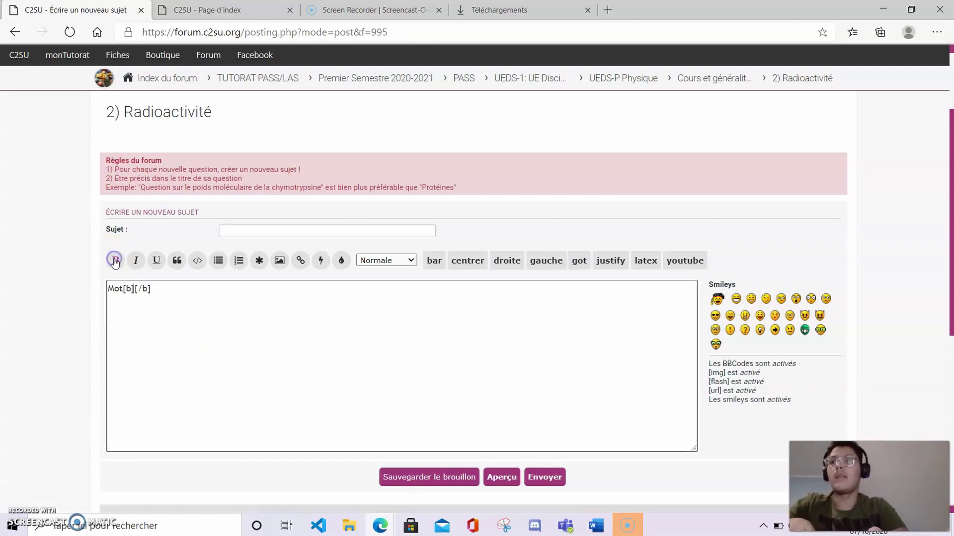
double_click(115, 288)
key(ctrl+x)
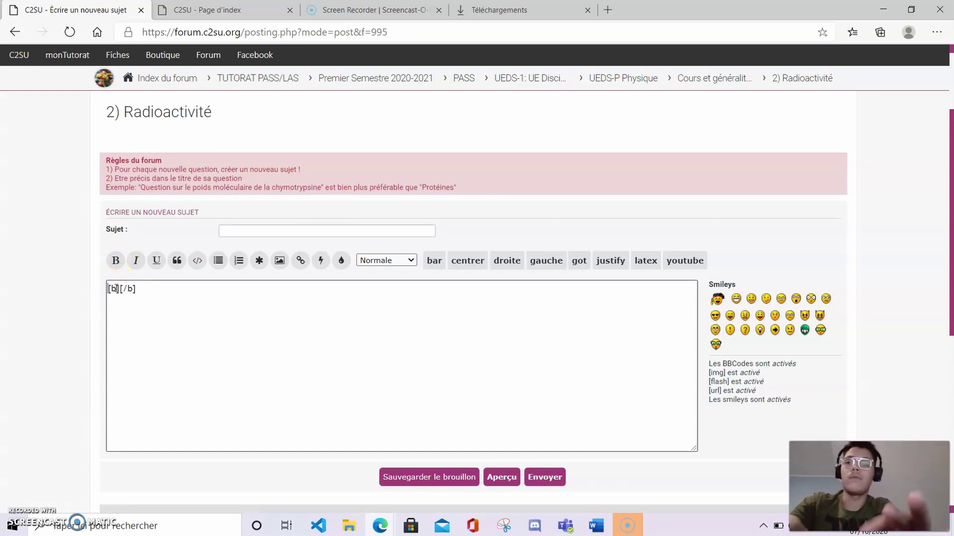
click(120, 290)
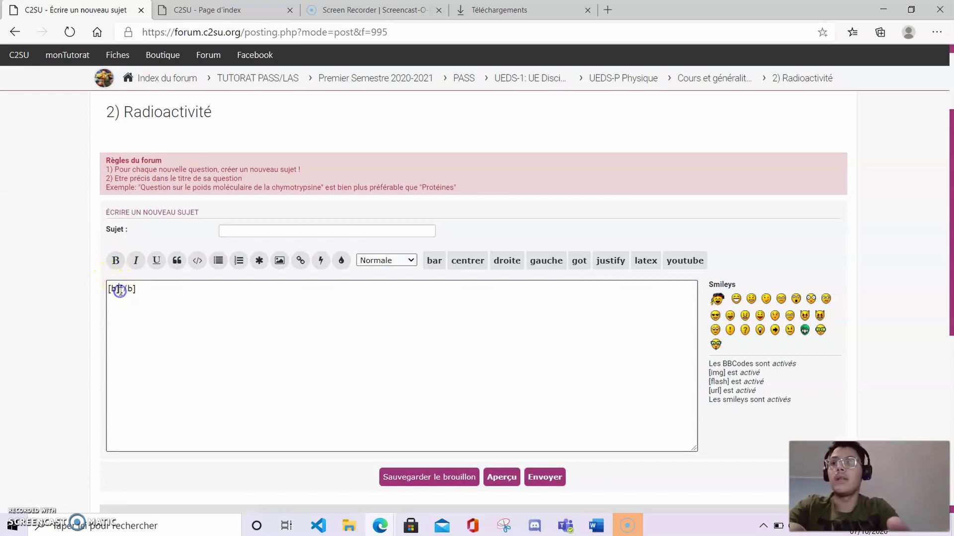
key(ctrl+v)
click(205, 302)
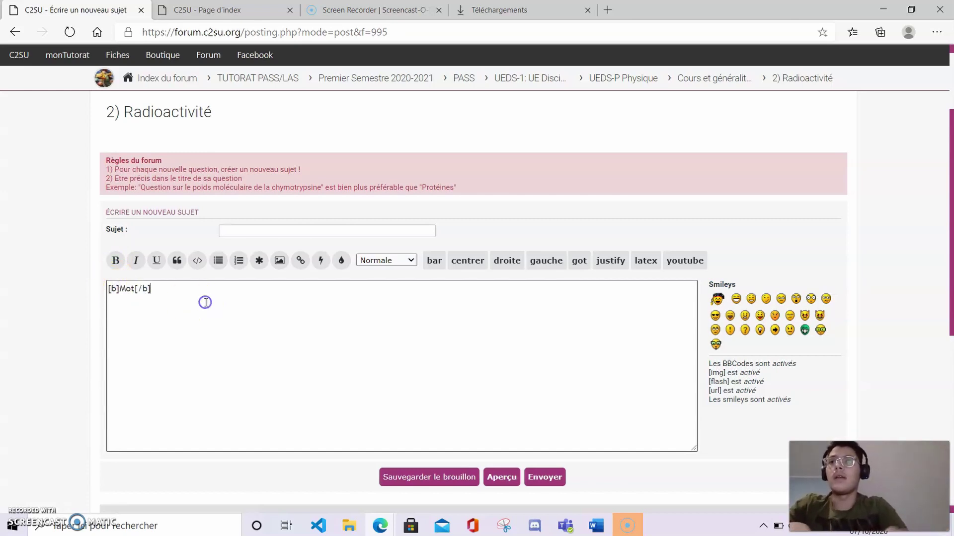
- Preview the message containing the bold word, and go back to the new topic form
click(502, 480)
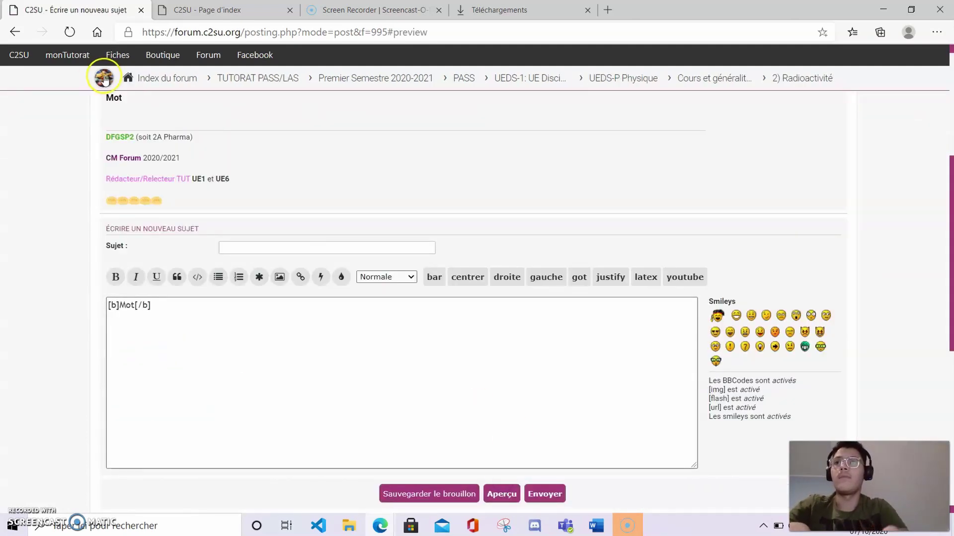
scroll(104, 79, up, 2)
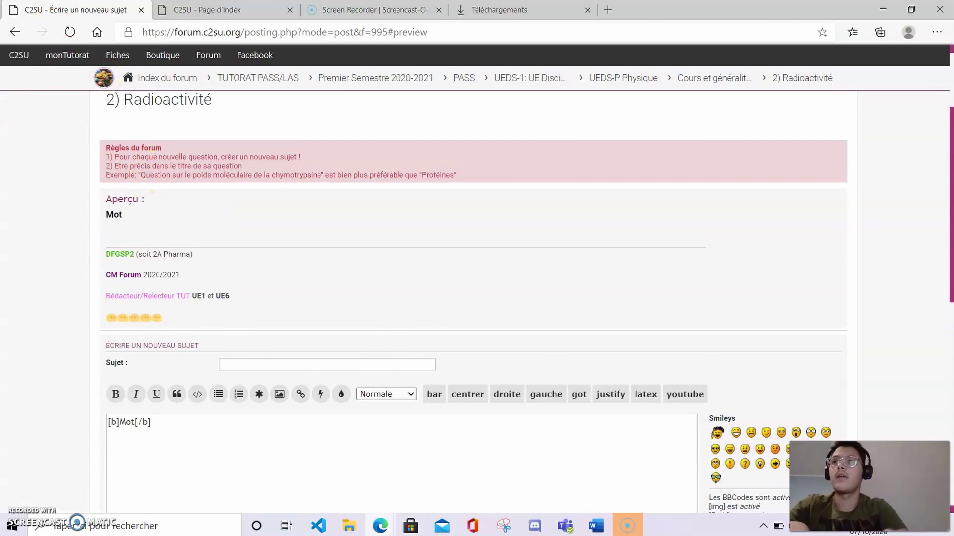
click(14, 31)
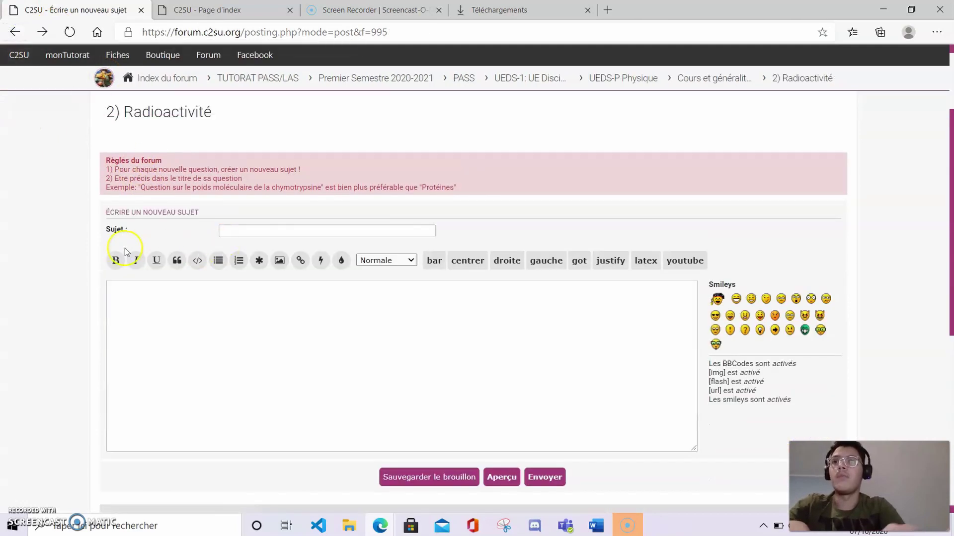
- Insert empty italic and underline BBCode tags in the message body, separated by a blank line
click(137, 260)
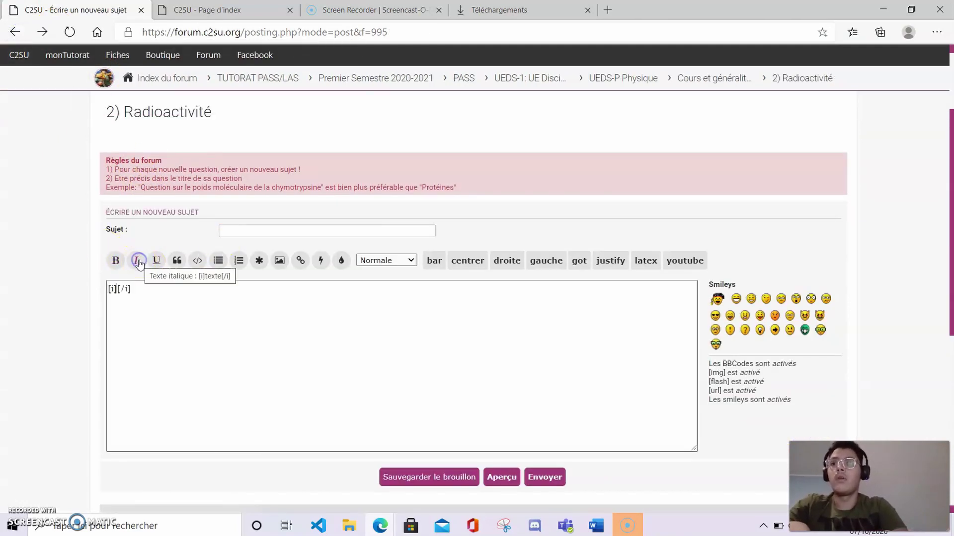
click(156, 298)
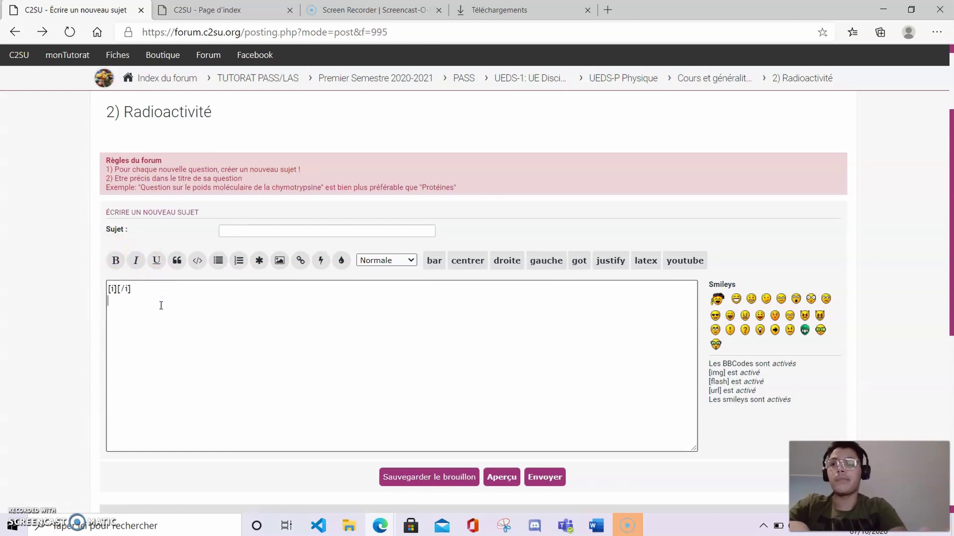
click(156, 260)
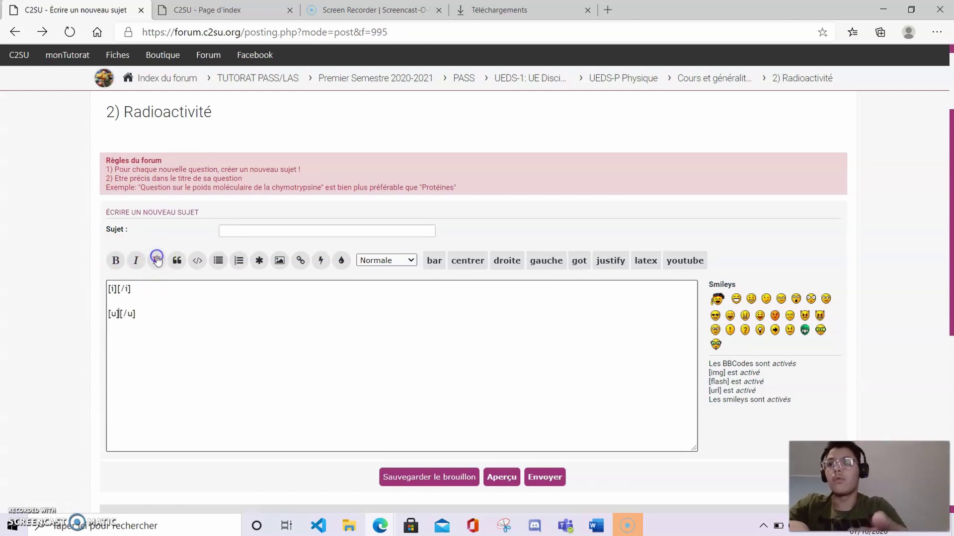
- Add empty quote and code BBCode tags below the underline tags, each after a blank line
click(181, 326)
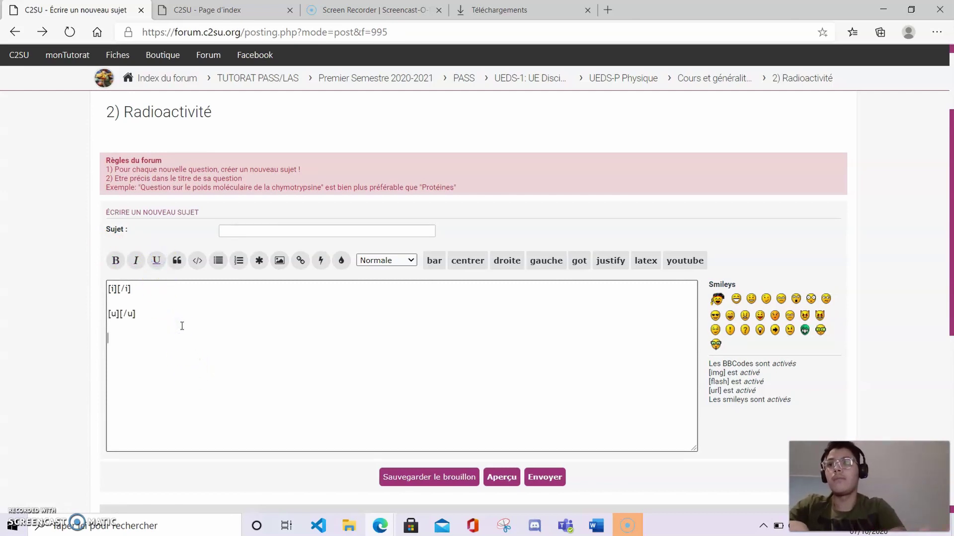
click(175, 263)
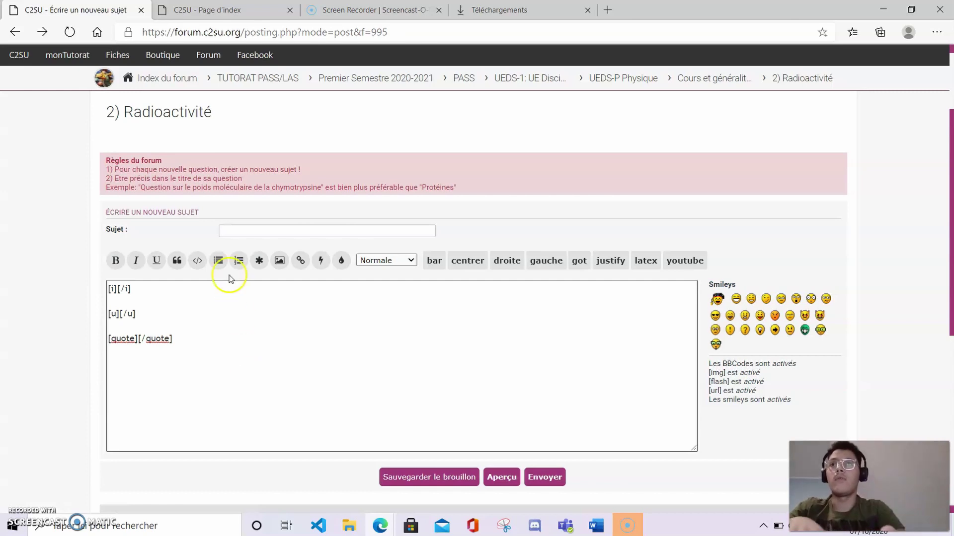
click(217, 343)
key(Return)
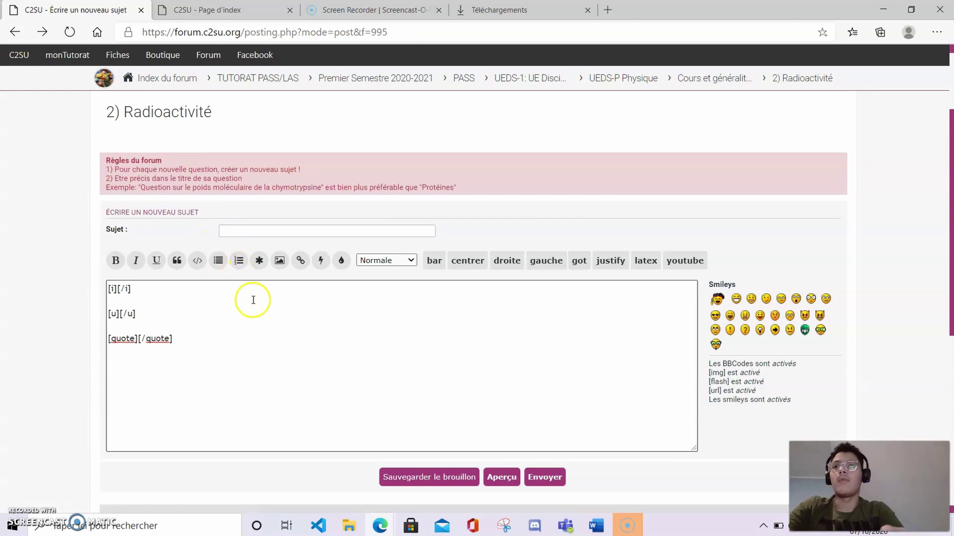
click(190, 263)
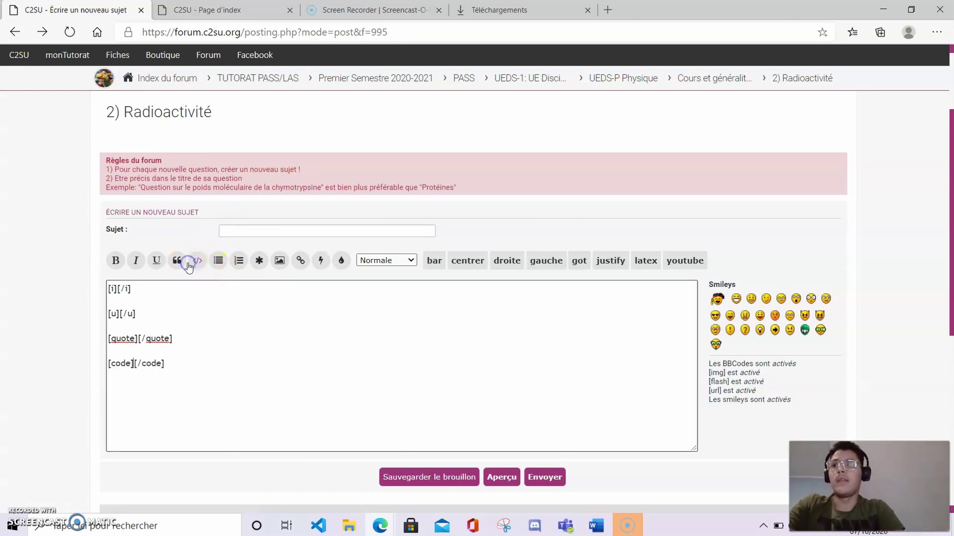
click(228, 360)
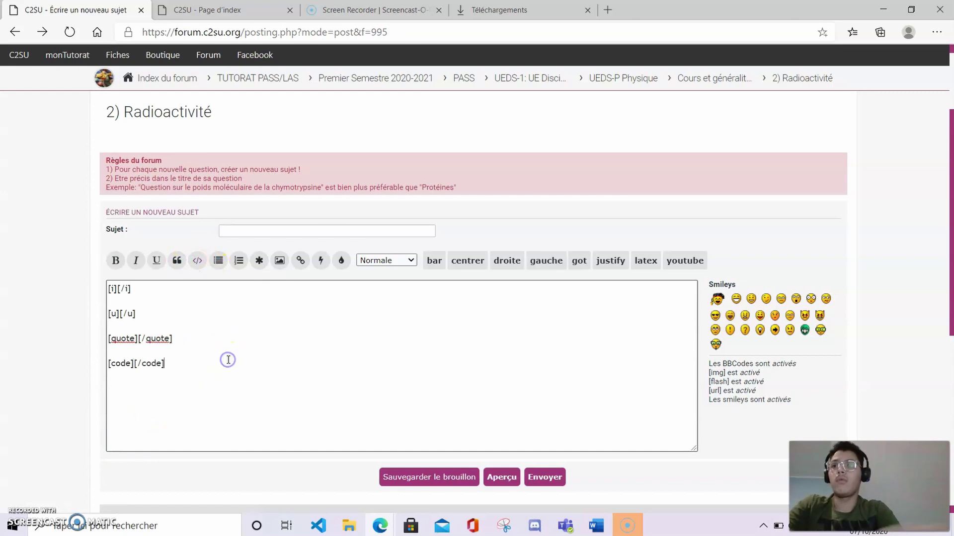
- Insert bulleted-list BBCode tags, delete all the other tags from the message body, and write "liste" between the list tags
click(215, 270)
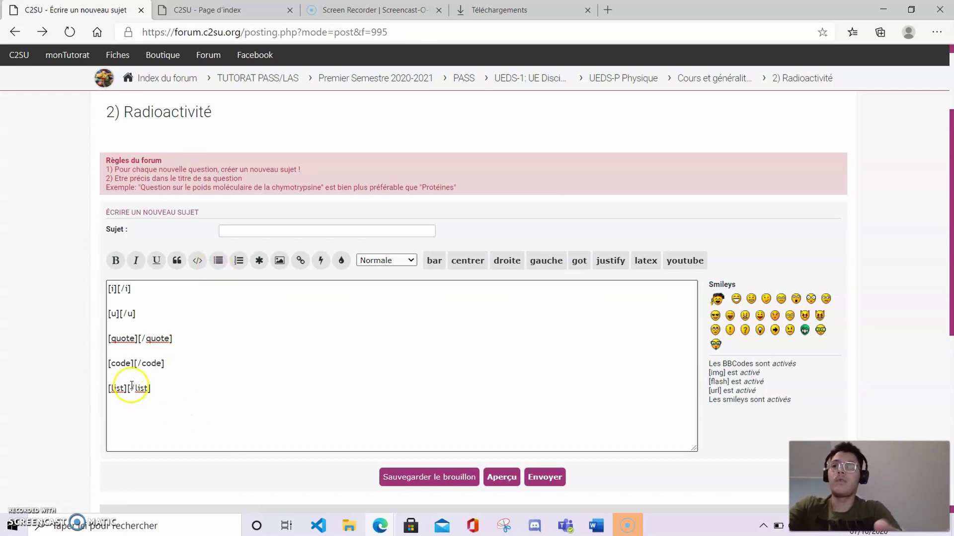
click(209, 363)
drag(209, 363, 76, 273)
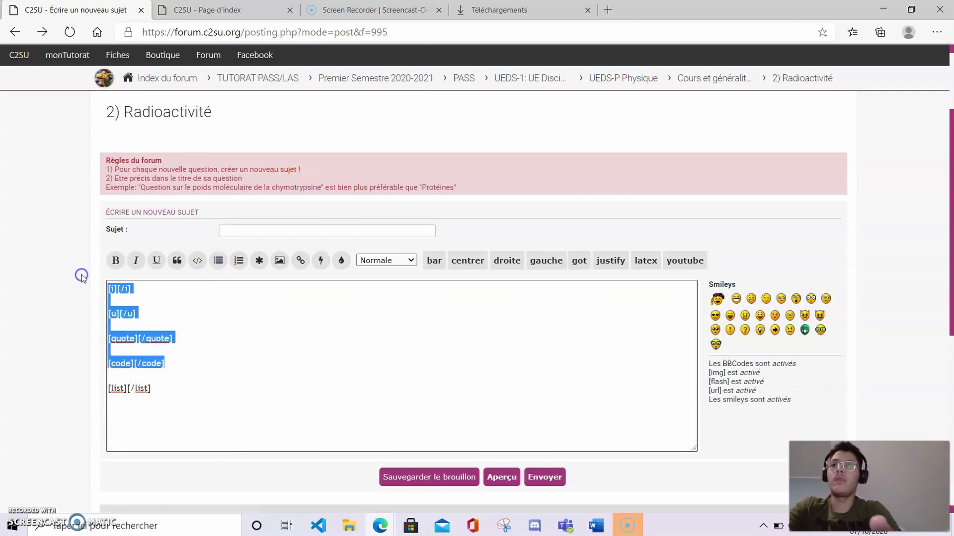
key(BackSpace)
click(109, 306)
key(BackSpace)
click(111, 304)
click(130, 294)
text(liste)
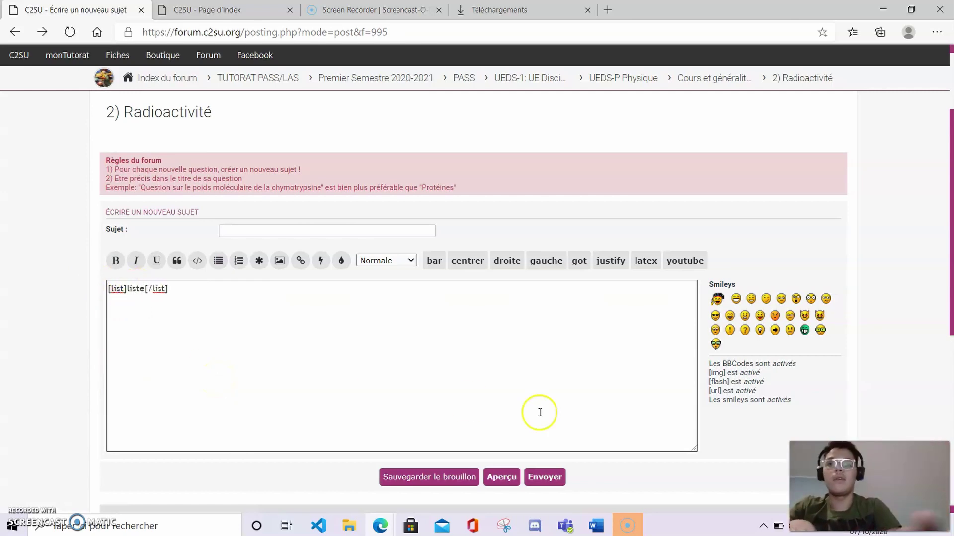
- Preview the message containing the bulleted list, and return to the new topic form
click(511, 480)
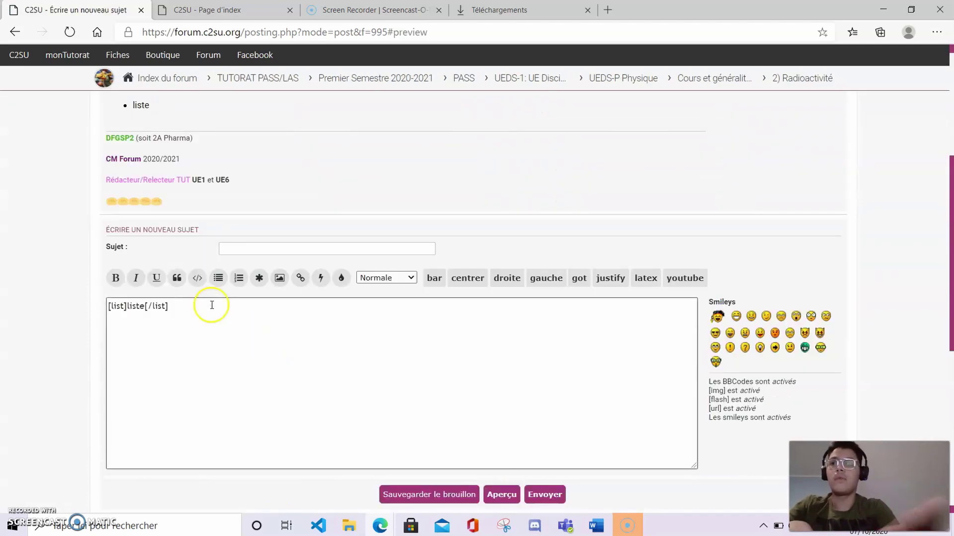
scroll(211, 120, up, 1)
scroll(210, 120, up, 2)
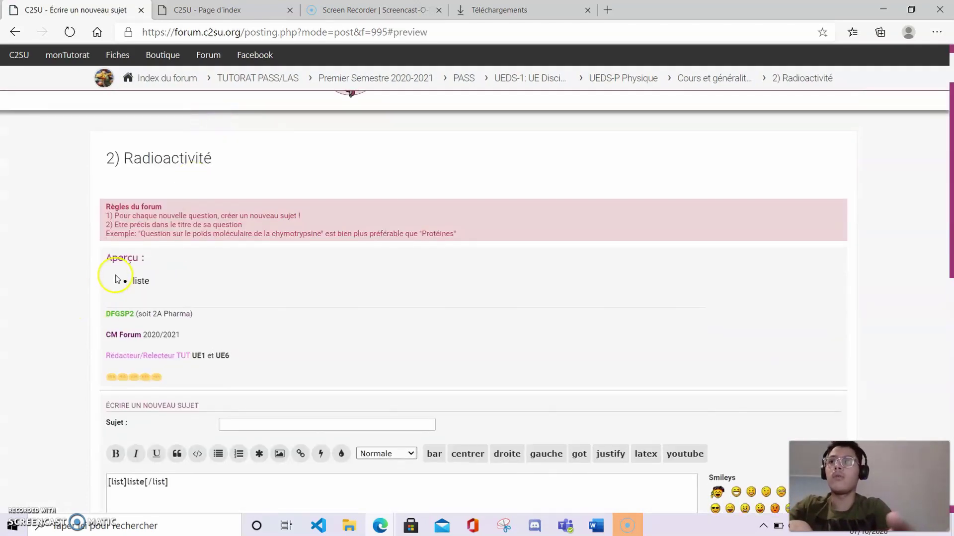
click(11, 34)
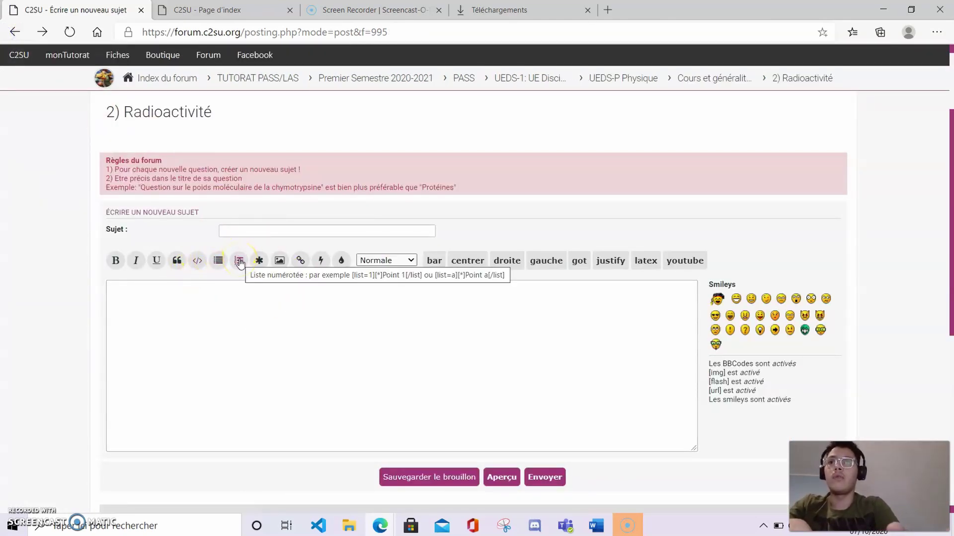
- Write "grade" inside numbered-list BBCode tags in the message body, preview it, and go back to the form
click(239, 261)
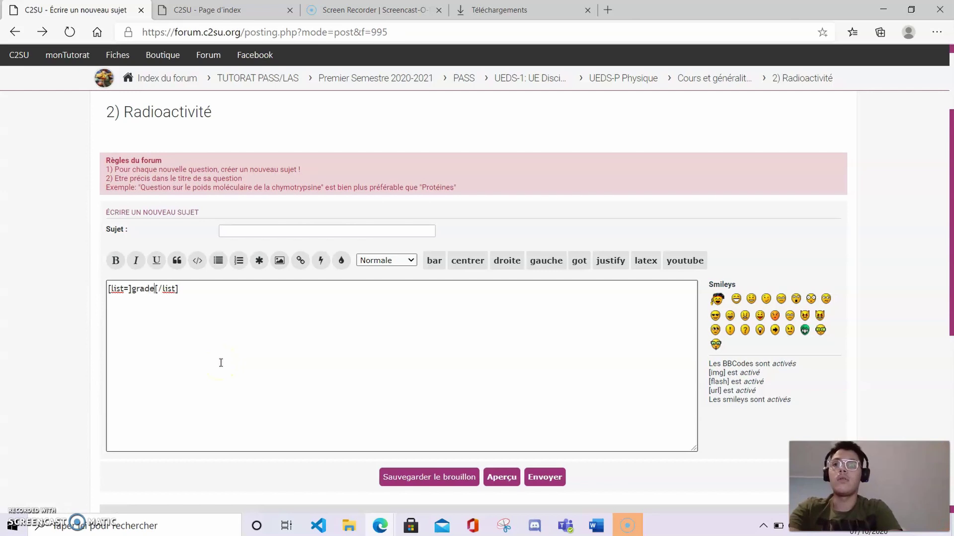
click(489, 479)
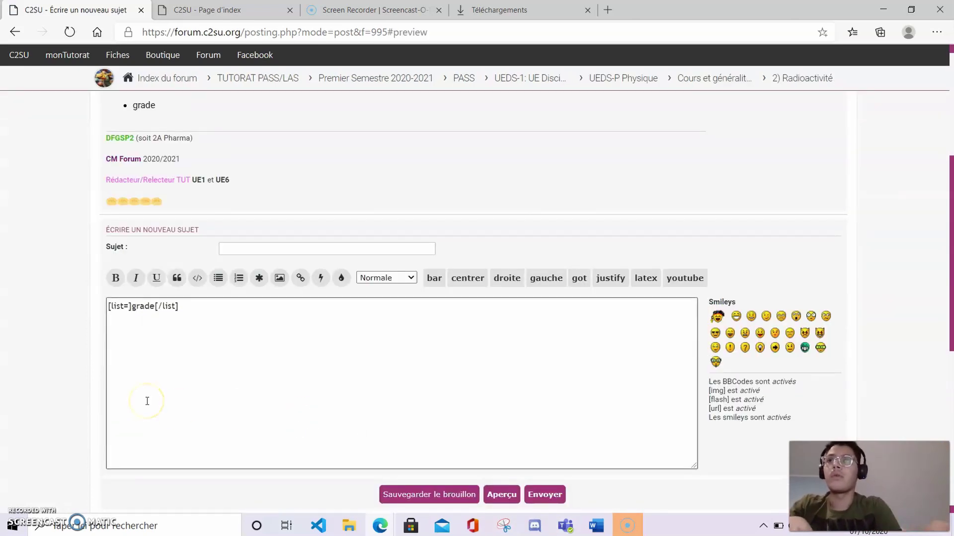
scroll(147, 402, up, 4)
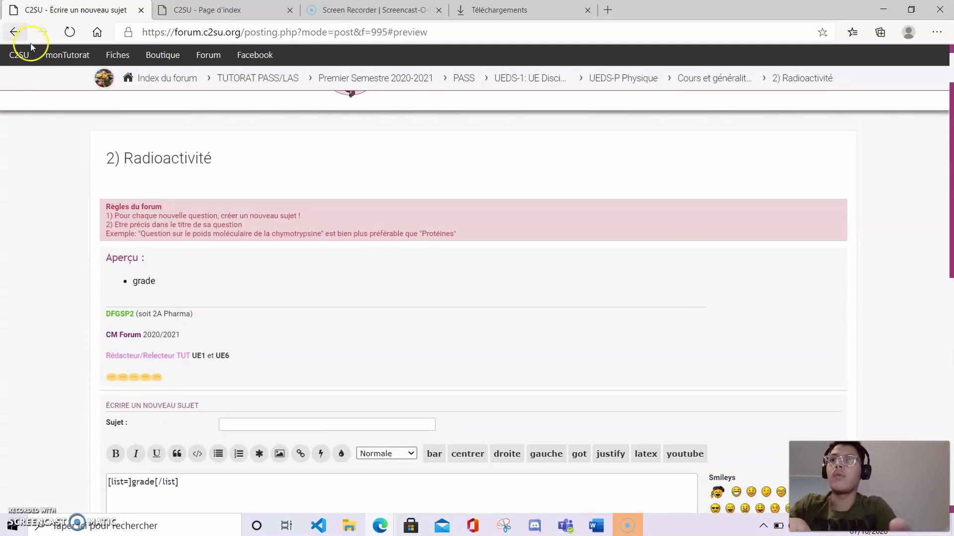
click(14, 32)
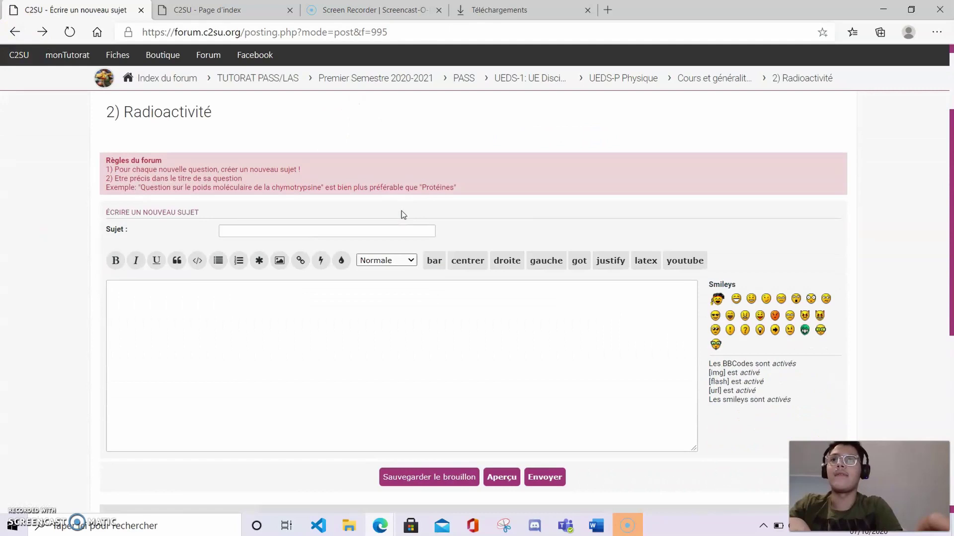
- Insert empty image BBCode tags in the message body, and search Bing Images for "image" in a new browser tab
click(158, 298)
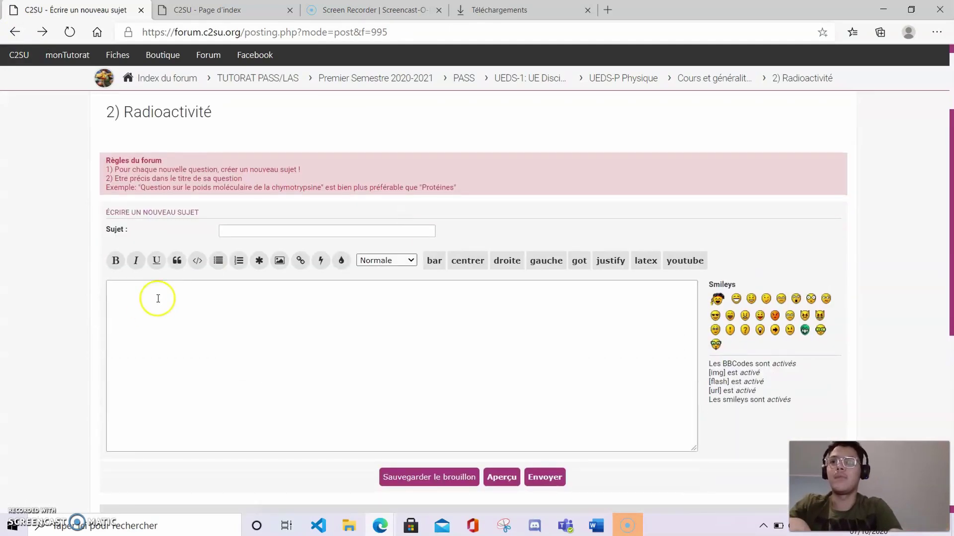
click(279, 261)
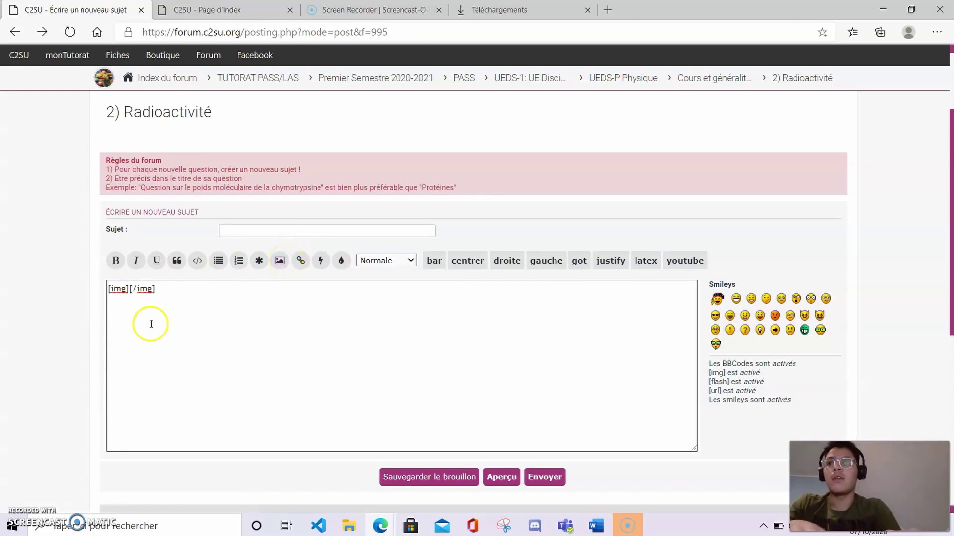
click(607, 10)
text(image)
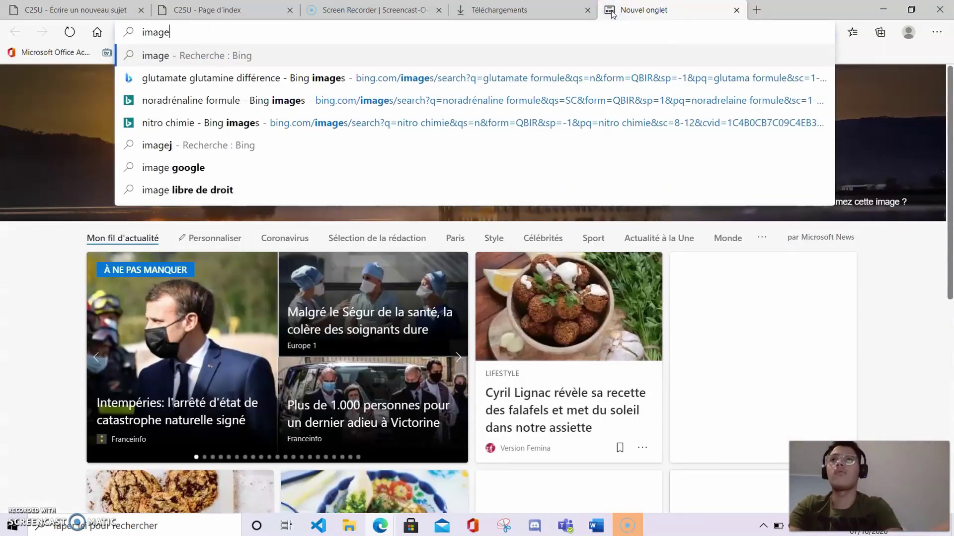
key(Return)
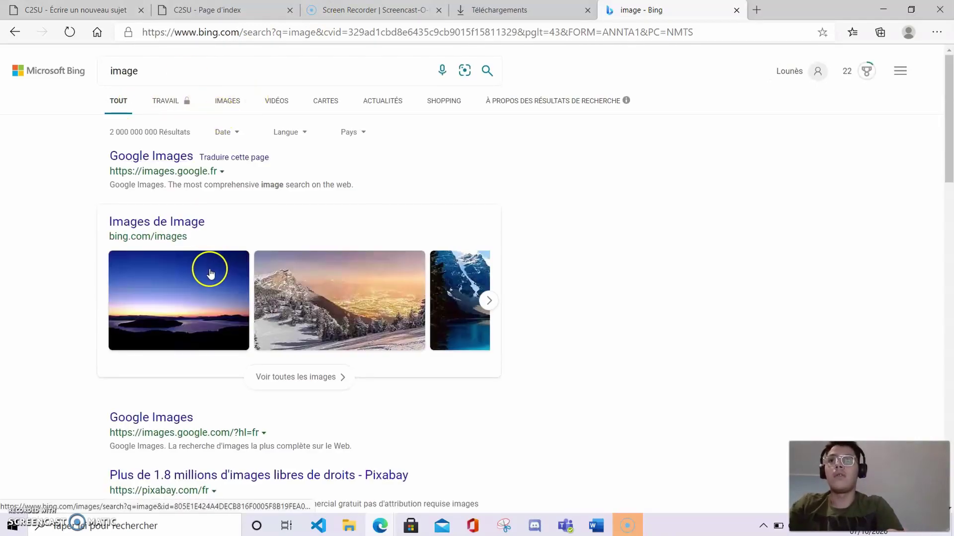
click(225, 104)
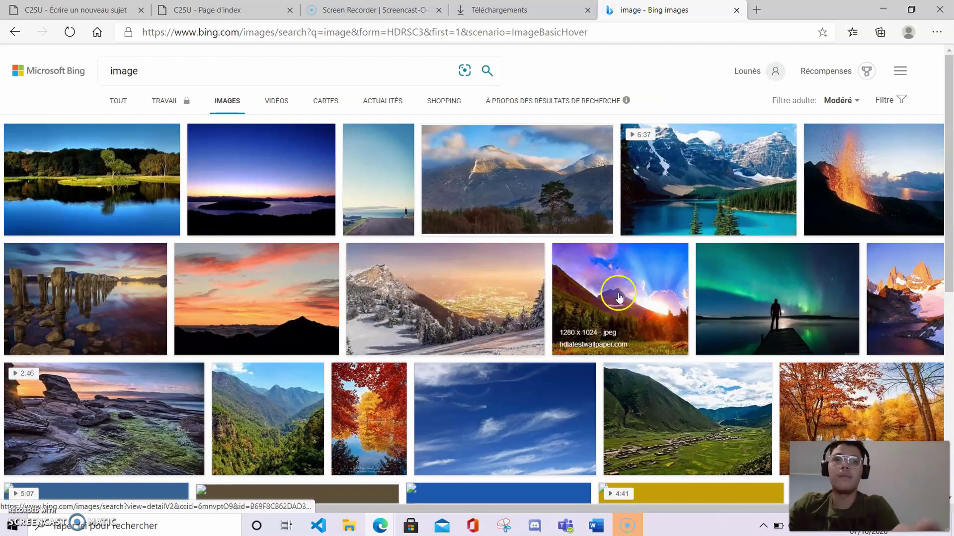
- Copy the image link of the Beautiful Sunrise HD Wallpaper result and paste it between the forum message's image tags
click(619, 293)
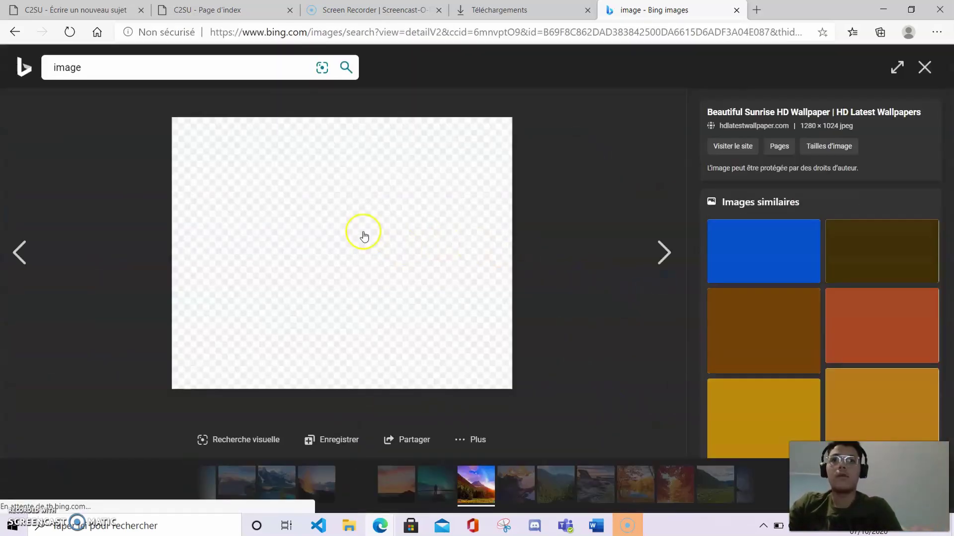
right_click(363, 230)
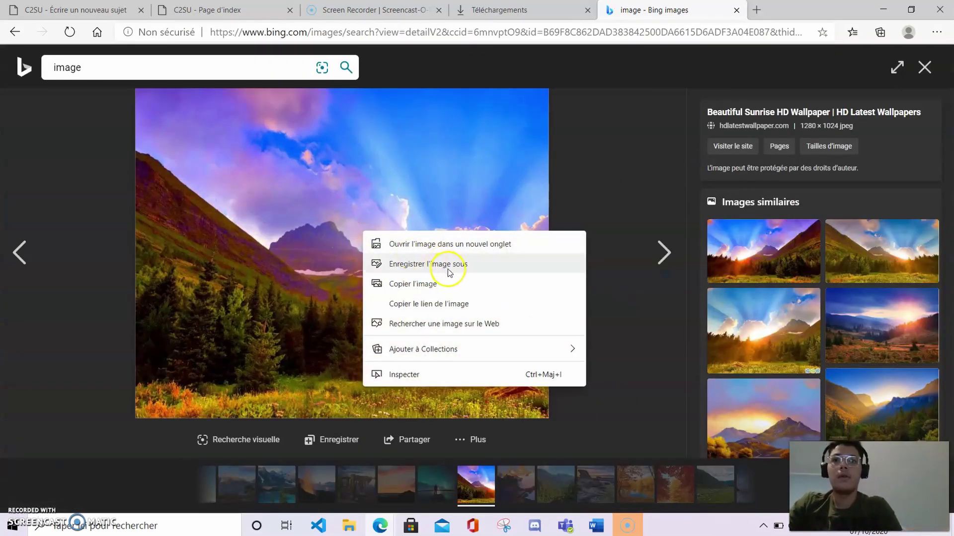
click(472, 305)
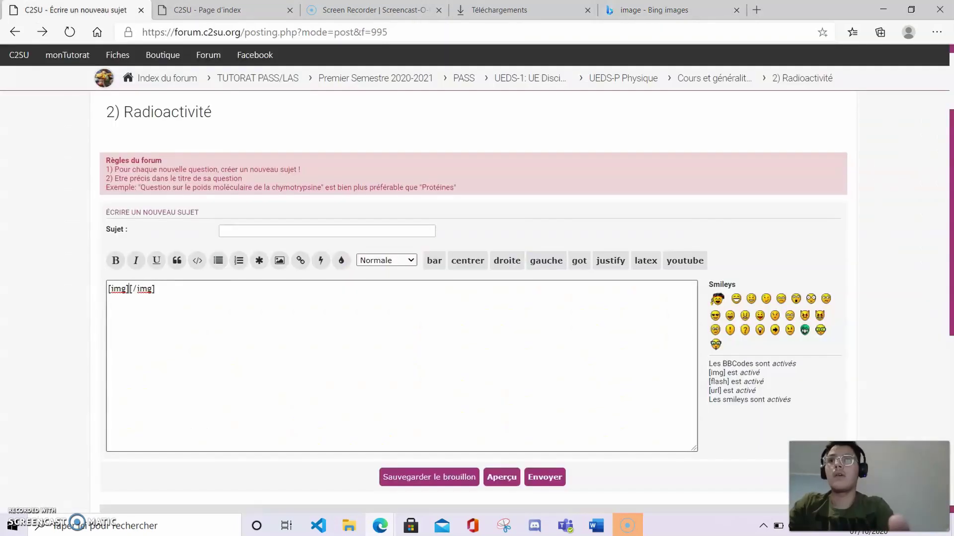
click(74, 10)
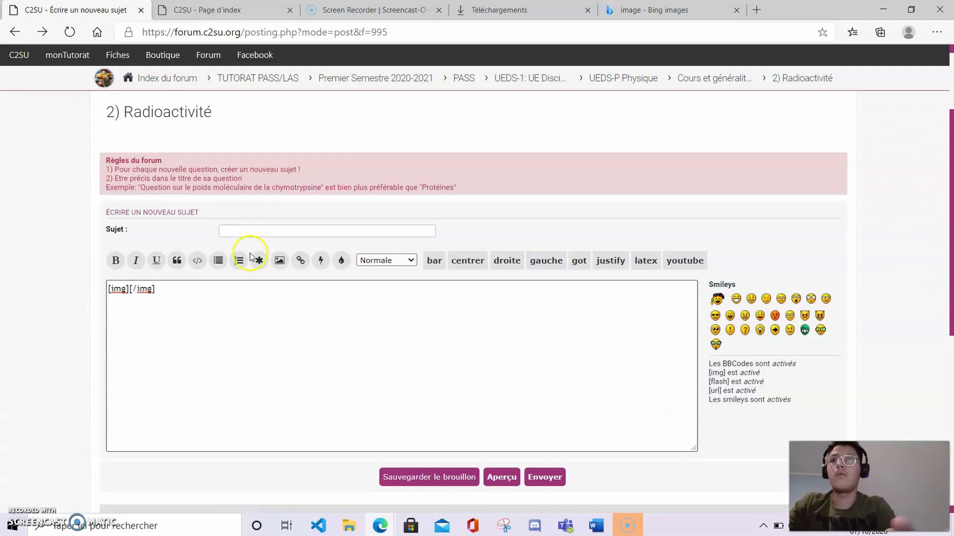
text(https://th.bing.com/th/id/OIP.6mnvptO9-qQYo8eOtCL-SQHaF7?pid=Api&rs=1)
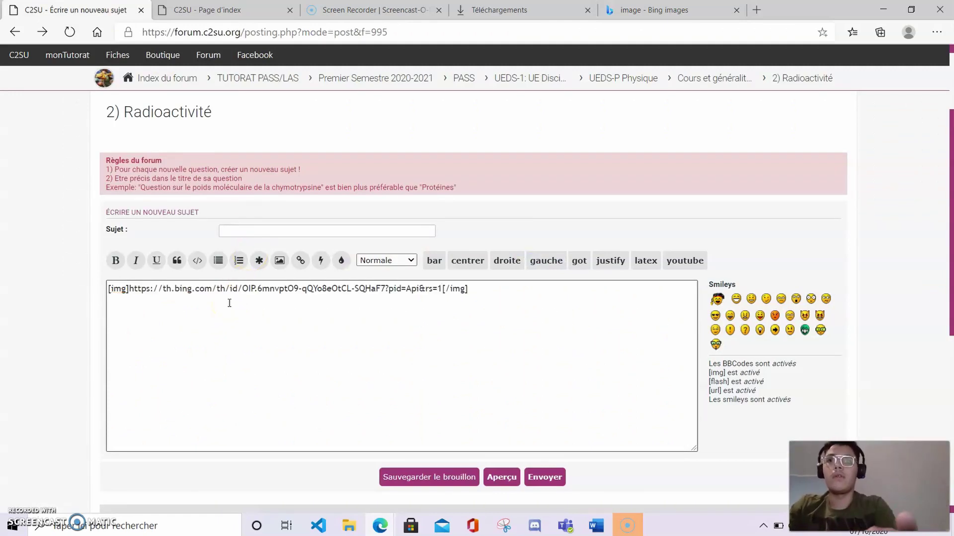
- Preview the message with the linked sunrise image, and return to the new topic form
click(502, 477)
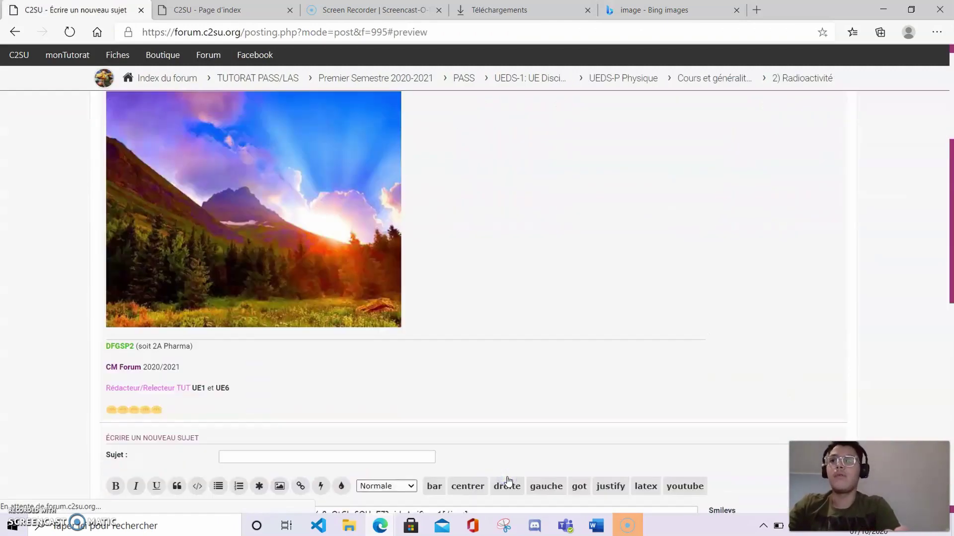
scroll(508, 483, down, 1)
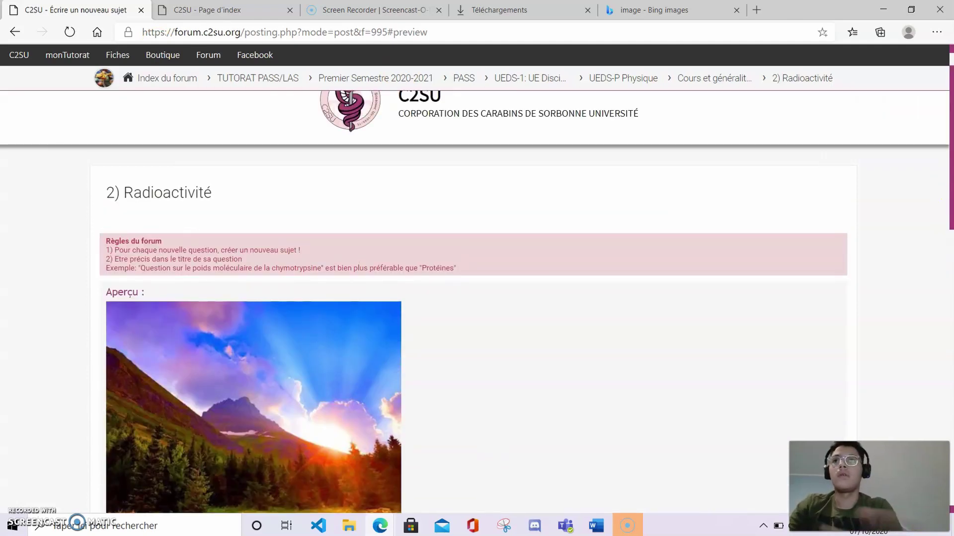
click(13, 32)
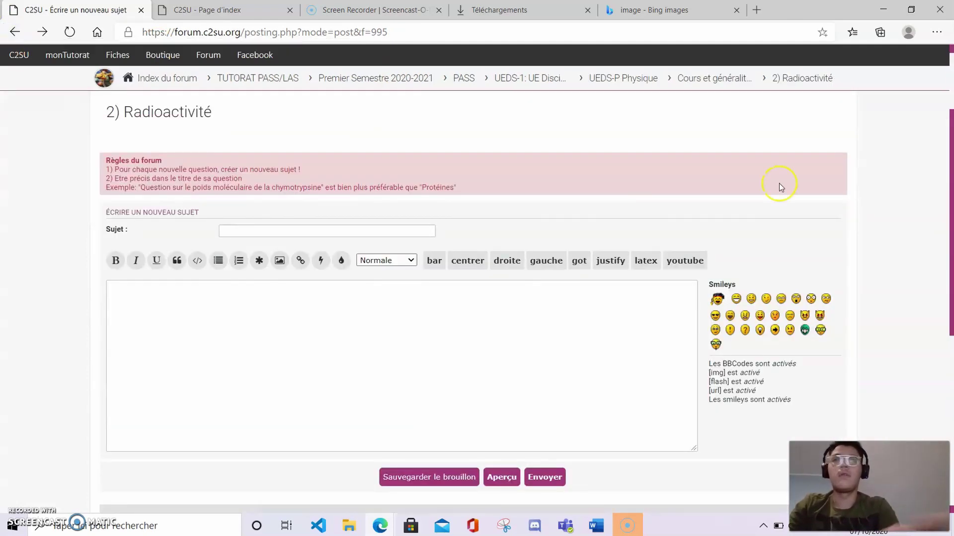
- Attach the file minnie-coloring55.gif from the Téléchargements folder to the new topic
drag(950, 192, 949, 199)
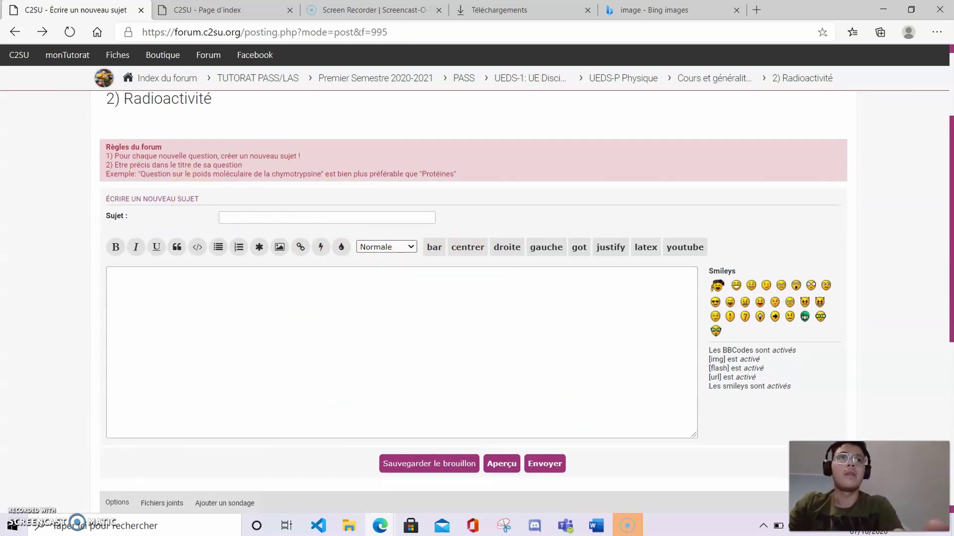
drag(949, 176, 950, 276)
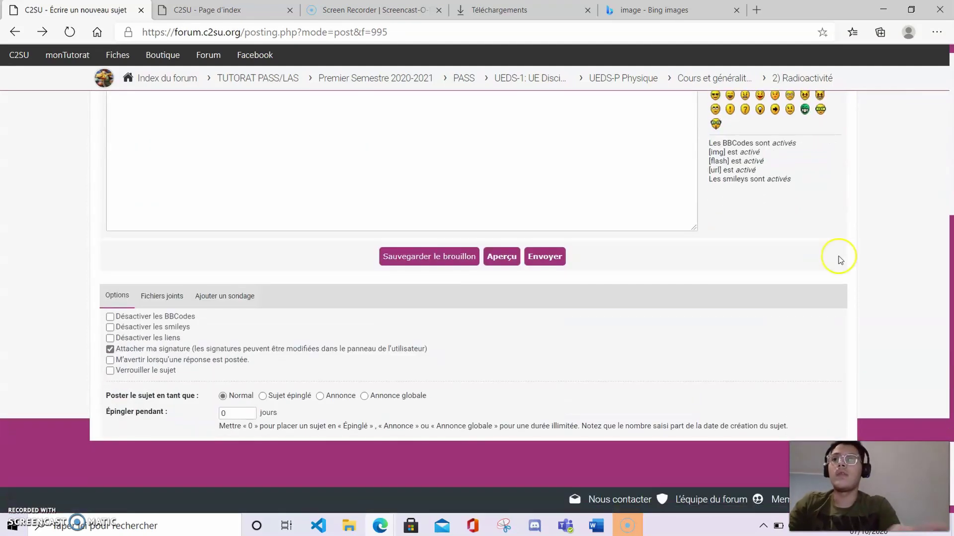
click(165, 296)
click(157, 343)
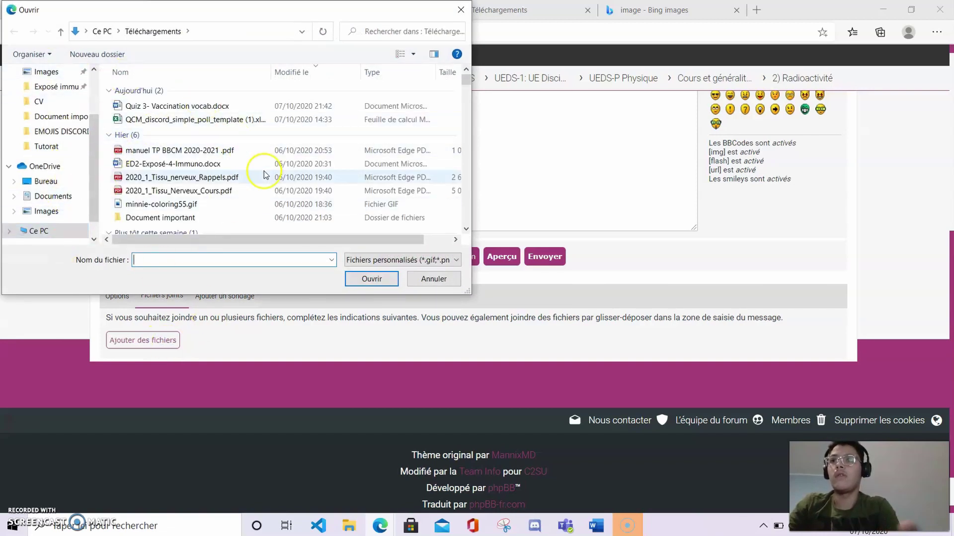
double_click(342, 205)
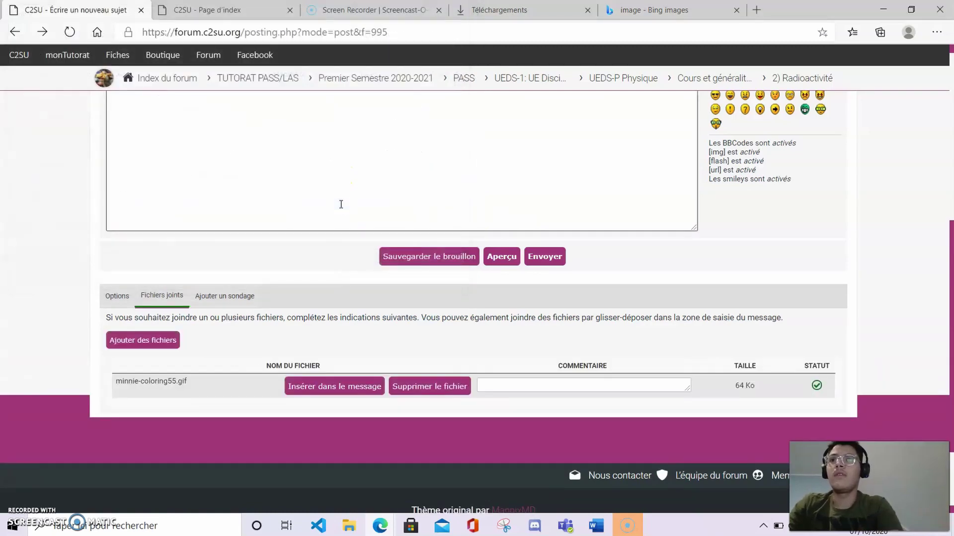
click(341, 386)
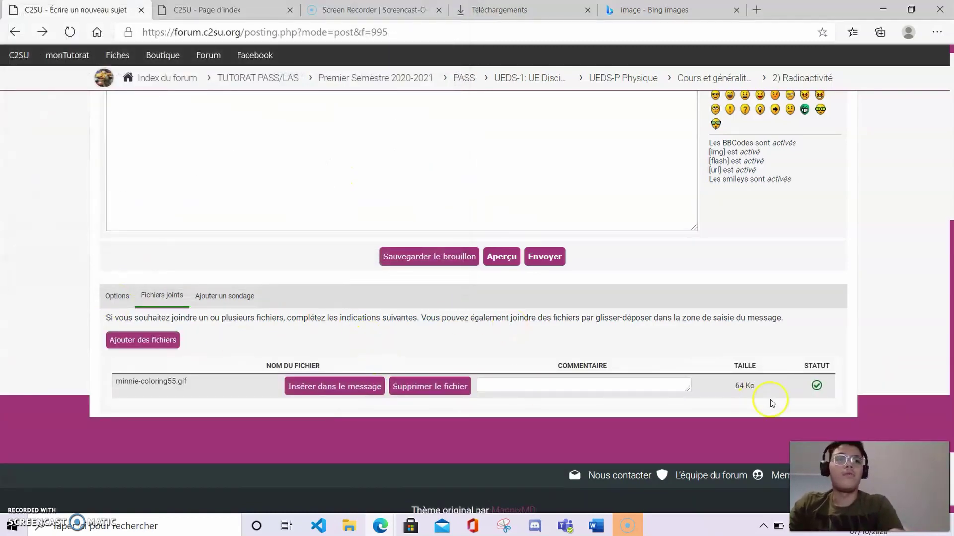
- Write the filler text "ijokldmkjhgfcvhjbknlmkjhvgbn,ùm" in the empty message body
scroll(951, 332, up, 1)
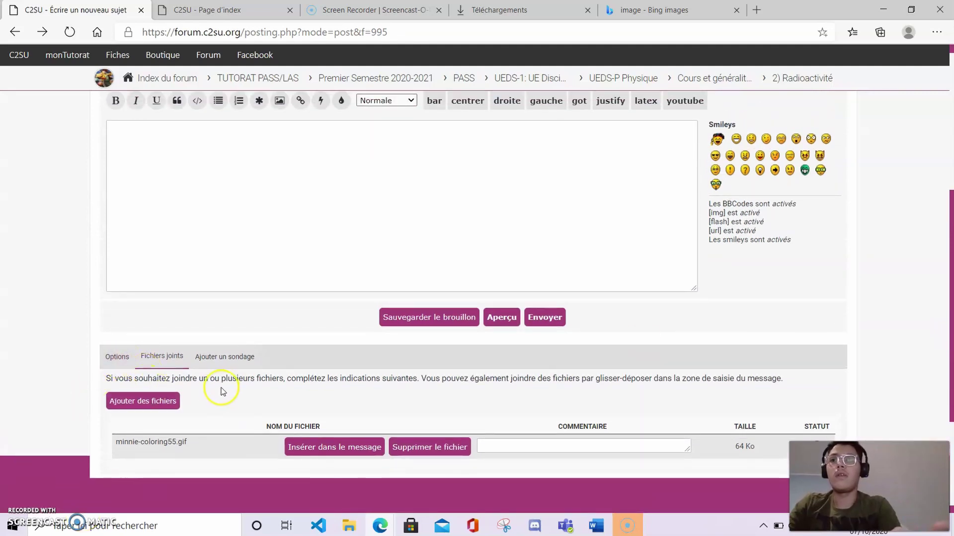
click(627, 195)
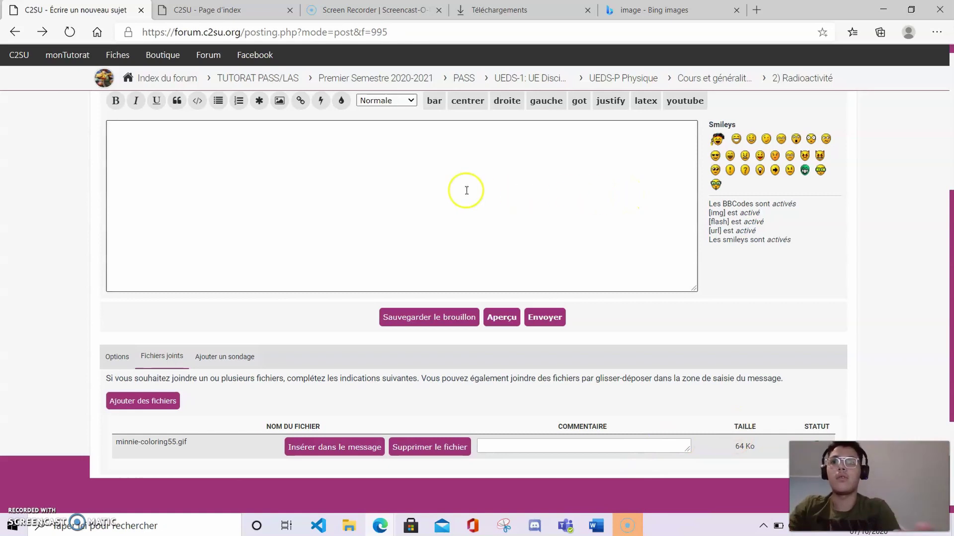
click(501, 317)
drag(951, 304, 951, 217)
click(311, 396)
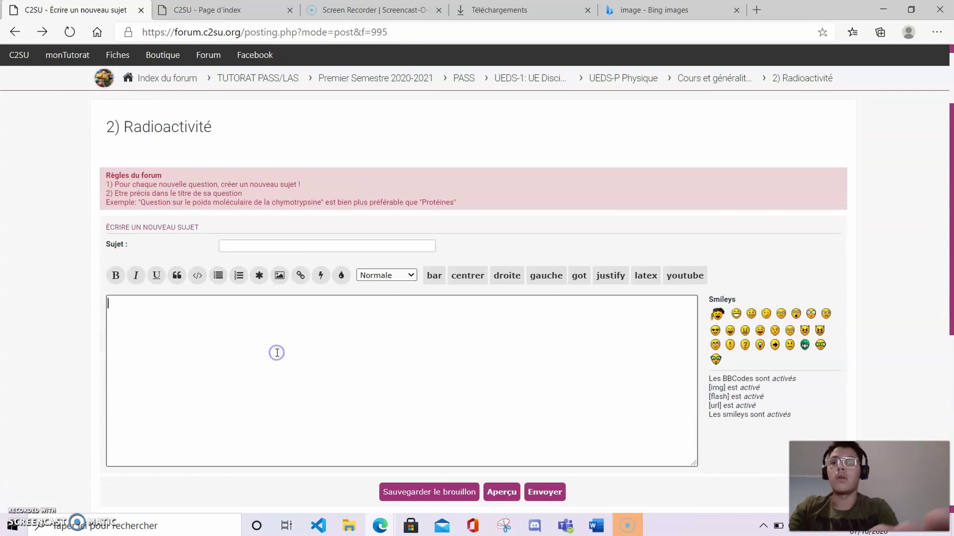
text(ijokldmkjhgfcvhjbknlmkjhvgbn,ùm)
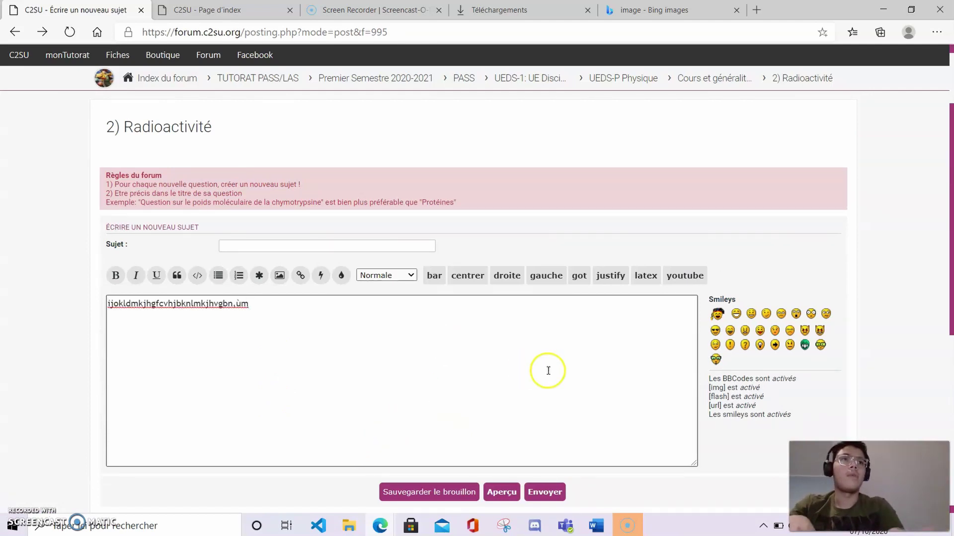
- Preview the message with its filler text and attached GIF, and look through the whole preview
drag(951, 177, 950, 246)
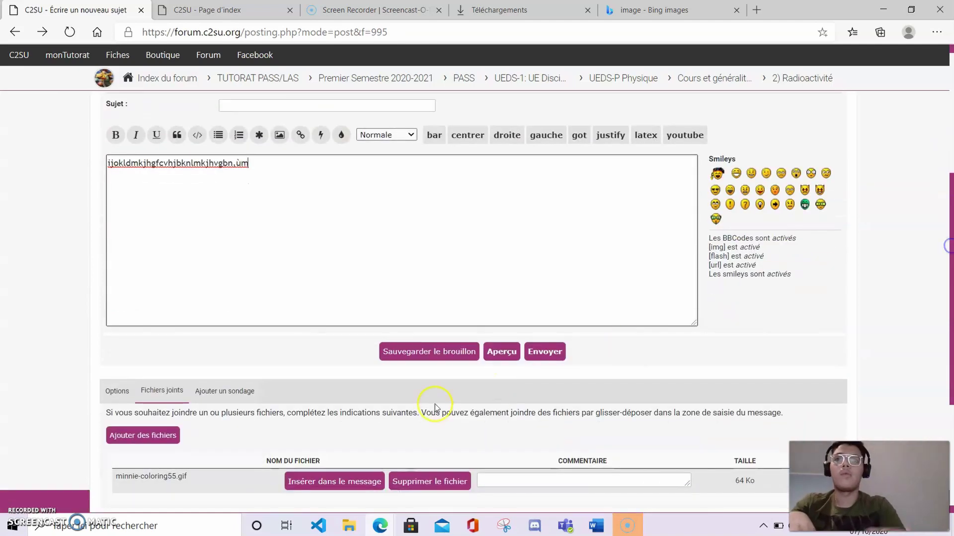
click(510, 354)
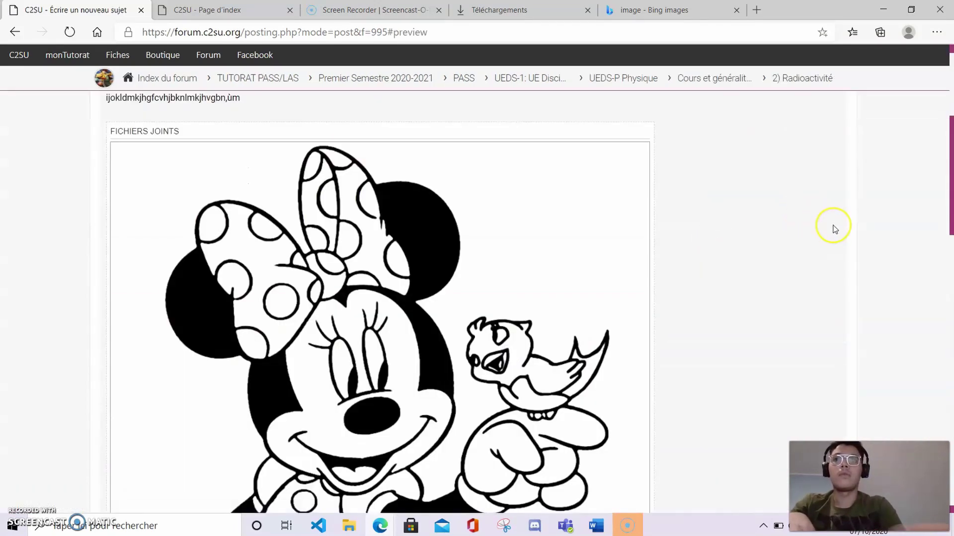
scroll(834, 229, up, 3)
scroll(835, 229, down, 10)
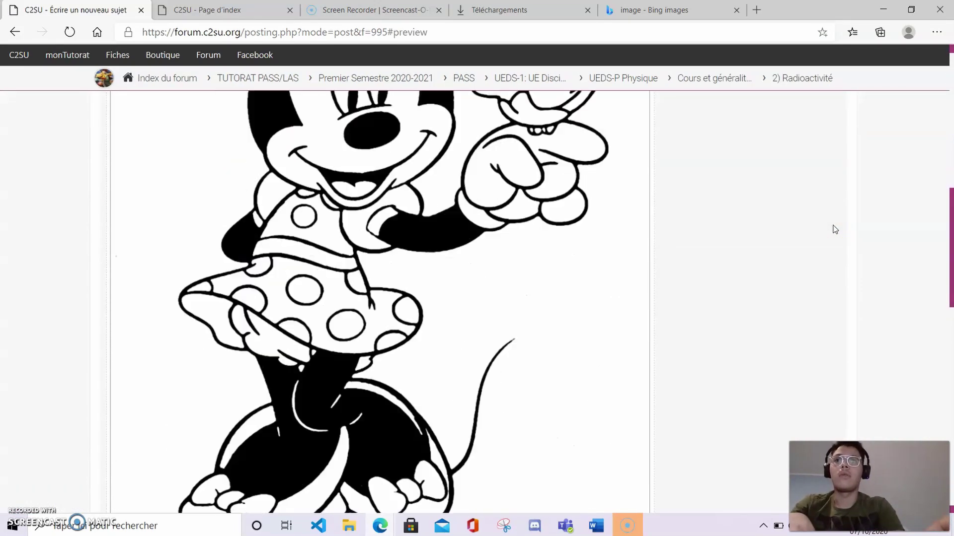
- Add the comment "Dessin minnie" to the attached file minnie-coloring55.gif
scroll(835, 229, down, 2)
scroll(834, 230, down, 5)
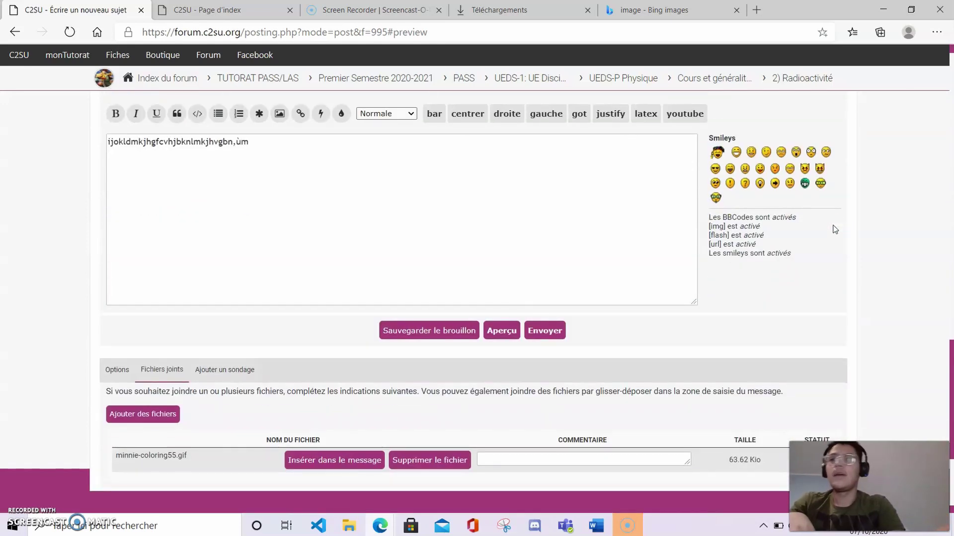
scroll(833, 227, up, 1)
scroll(833, 228, down, 2)
click(534, 398)
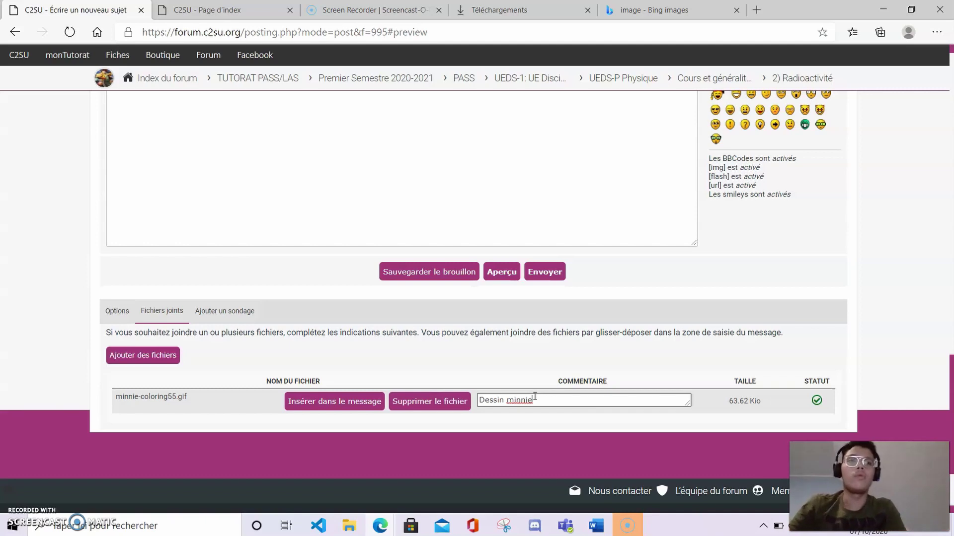
click(182, 395)
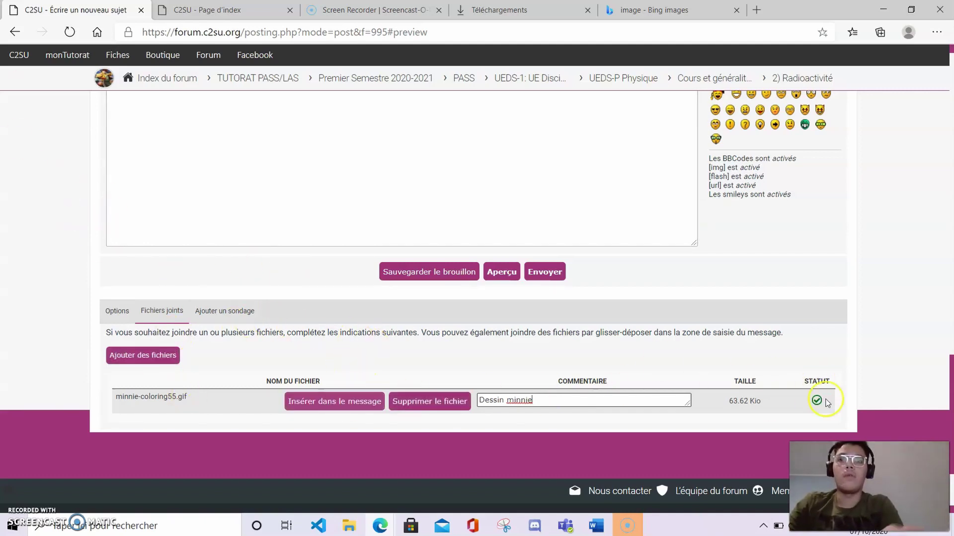
- Write the filler text "drtfyguhijokplm^ù$jfjdjdjd" several blank lines below the first line of the message
drag(949, 385, 948, 364)
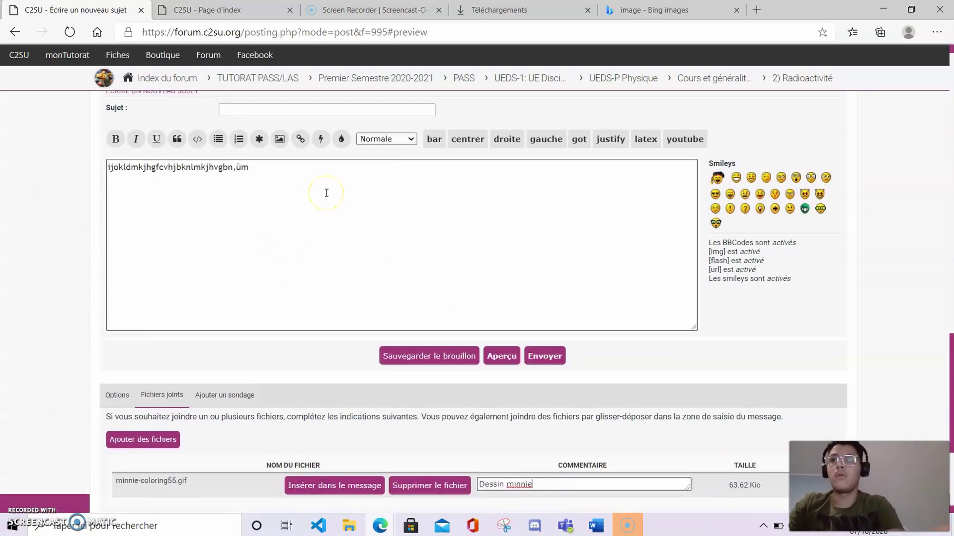
click(286, 167)
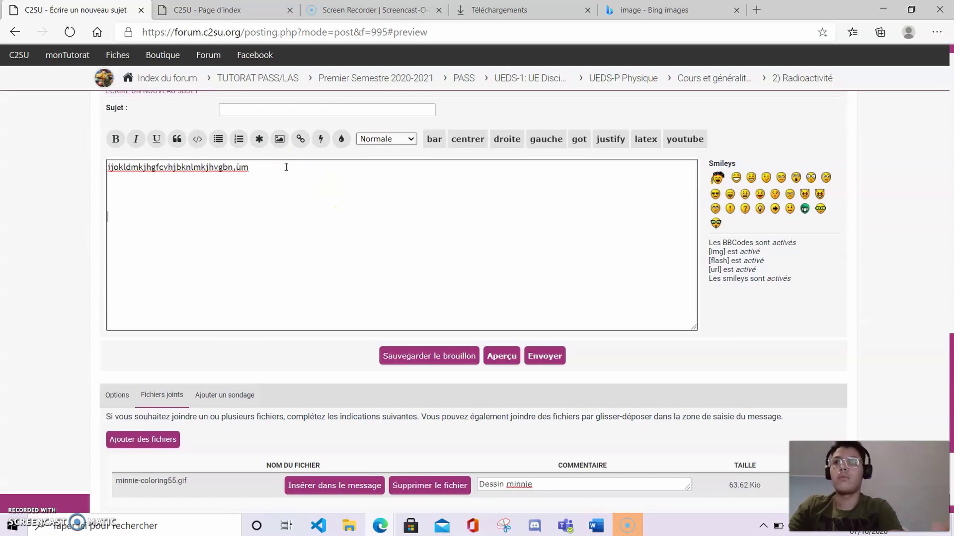
text(drtfyguhijokplm^ù$)
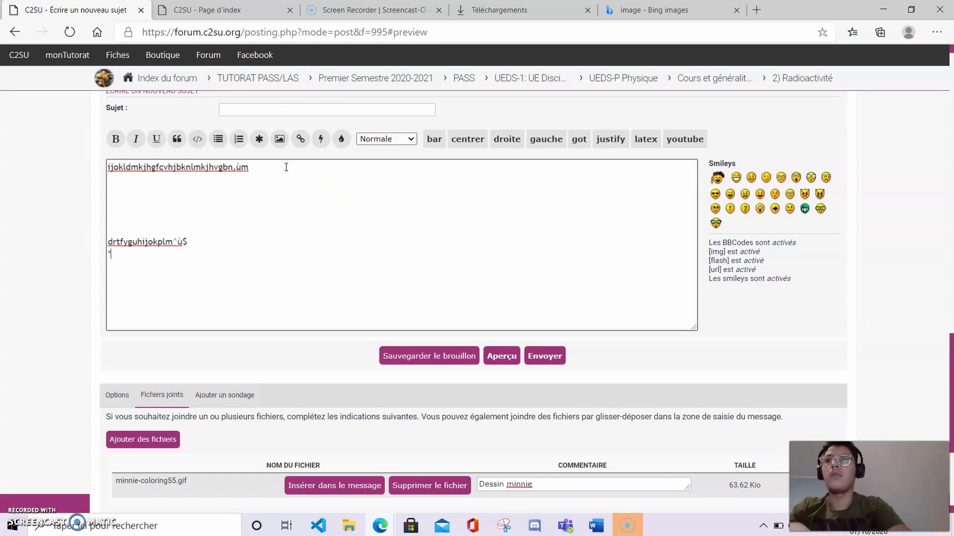
text(jfjdjdjd)
- Insert the attachment minnie-coloring55.gif into the message between the two lines of filler text
click(140, 201)
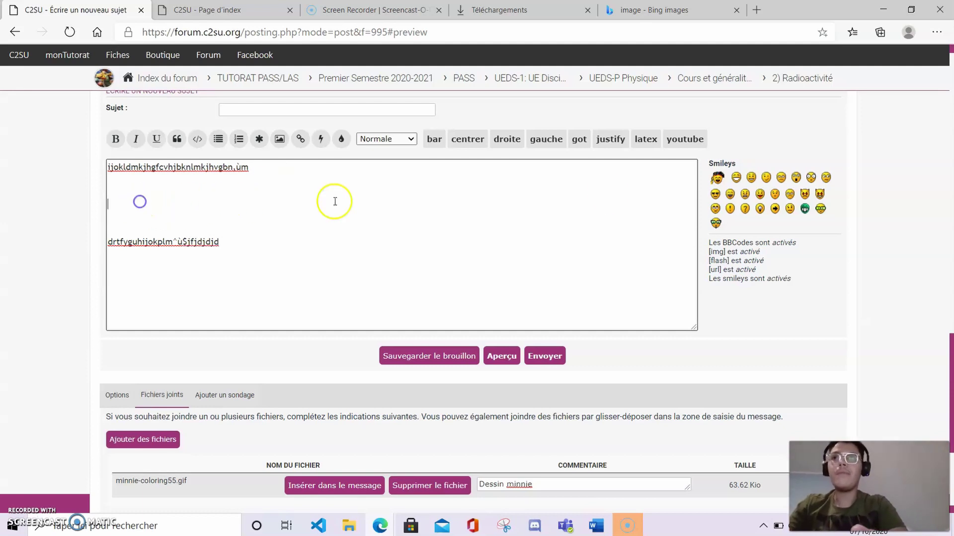
drag(951, 381, 950, 400)
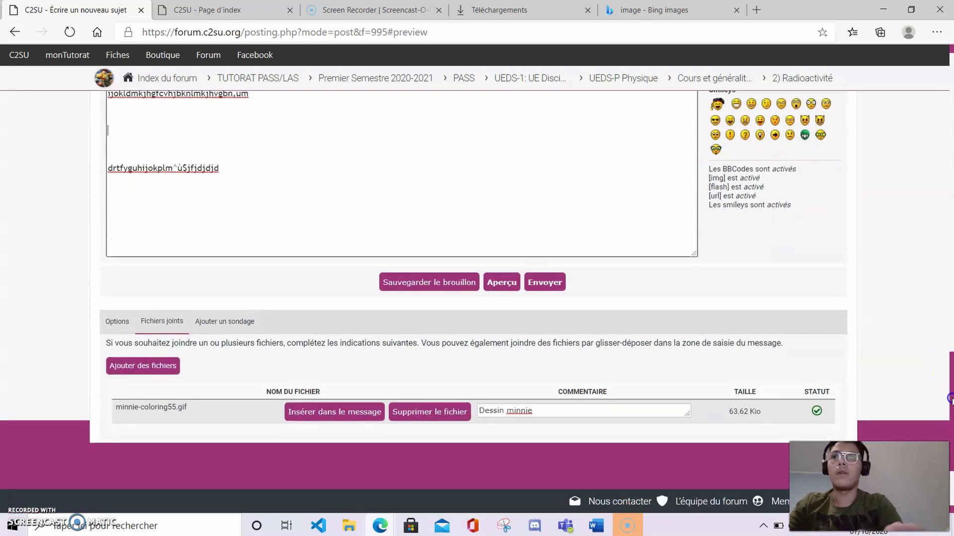
click(340, 417)
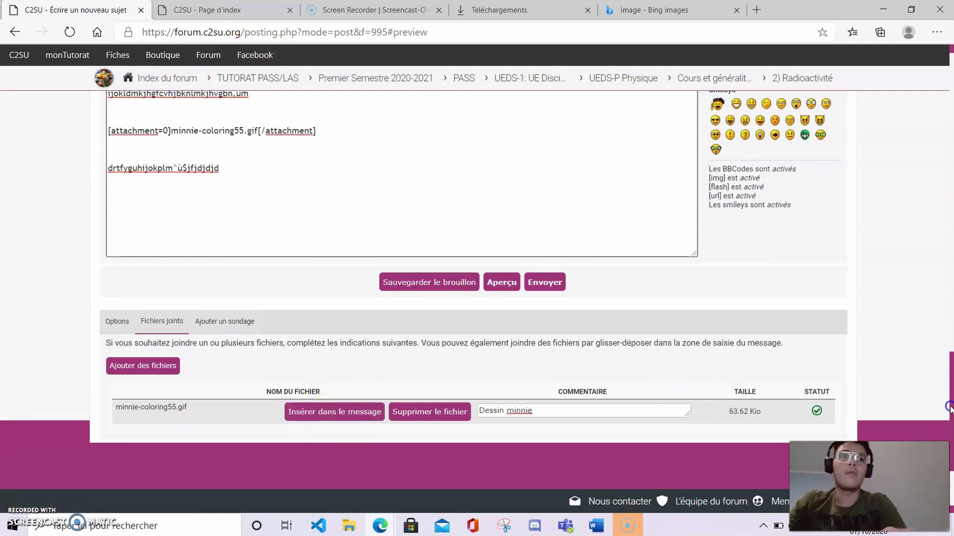
- Preview the message with its inline GIF, and examine the placement of the image, its comment and the surrounding text
drag(950, 407, 949, 402)
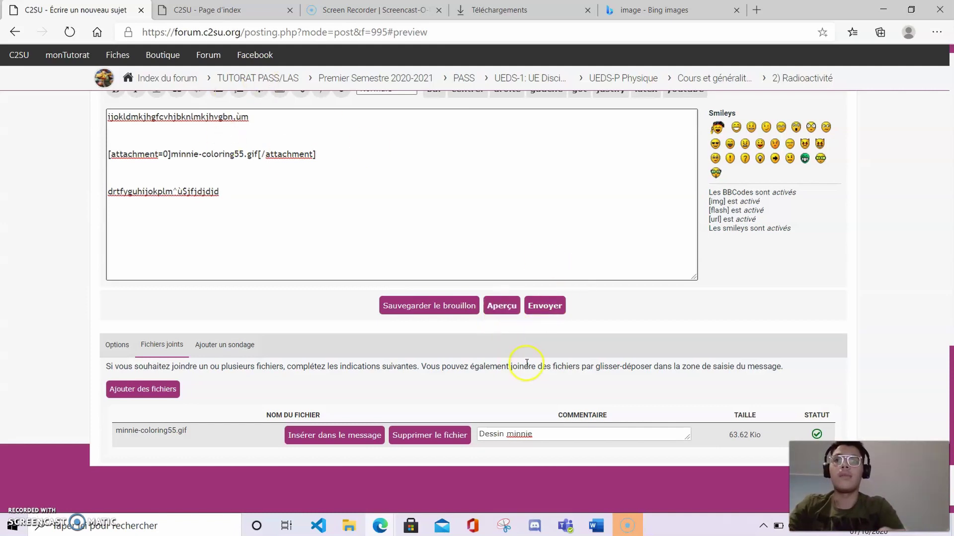
click(501, 306)
scroll(508, 313, down, 1)
scroll(508, 314, up, 4)
scroll(508, 313, down, 1)
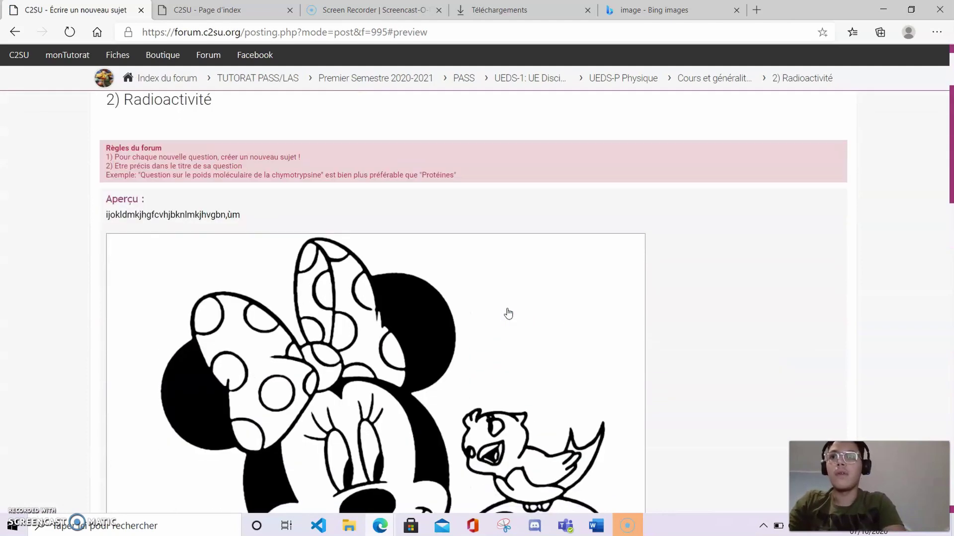
scroll(508, 313, down, 10)
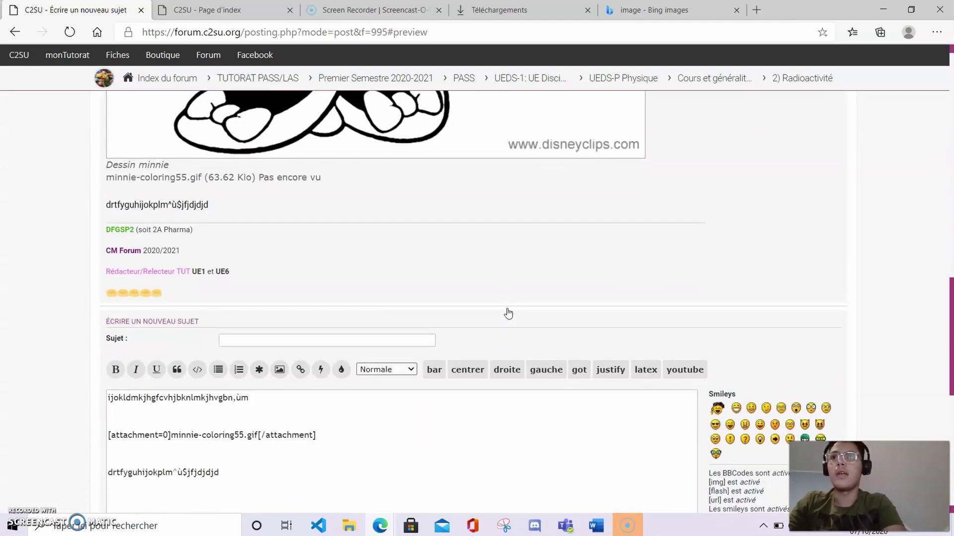
click(103, 165)
drag(102, 164, 159, 166)
click(175, 169)
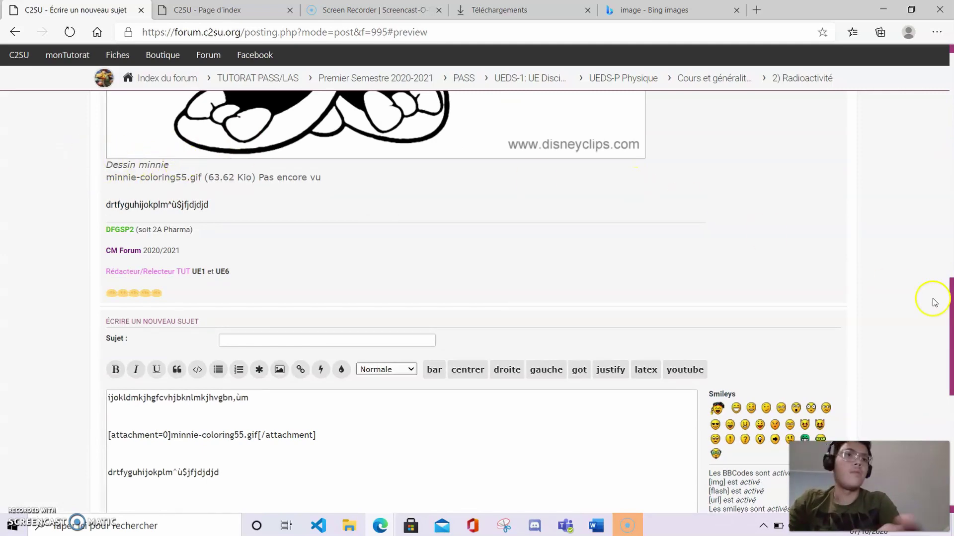
- Look through the available text sizes in the message editor without choosing one
drag(949, 312, 950, 383)
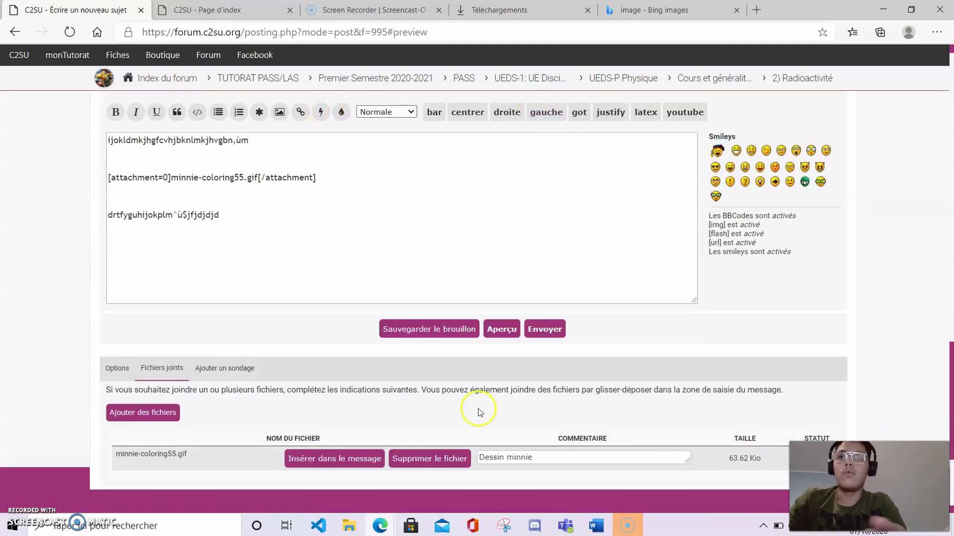
click(406, 113)
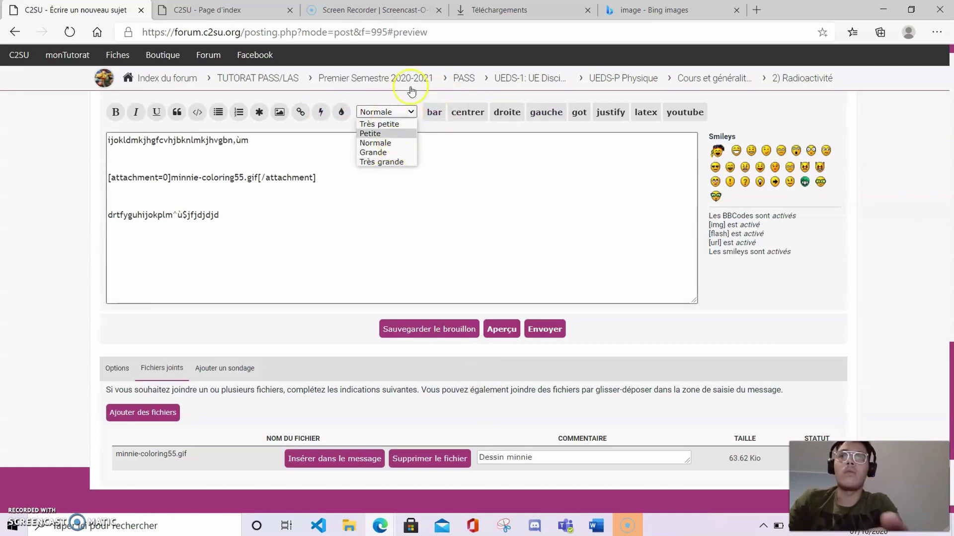
click(479, 117)
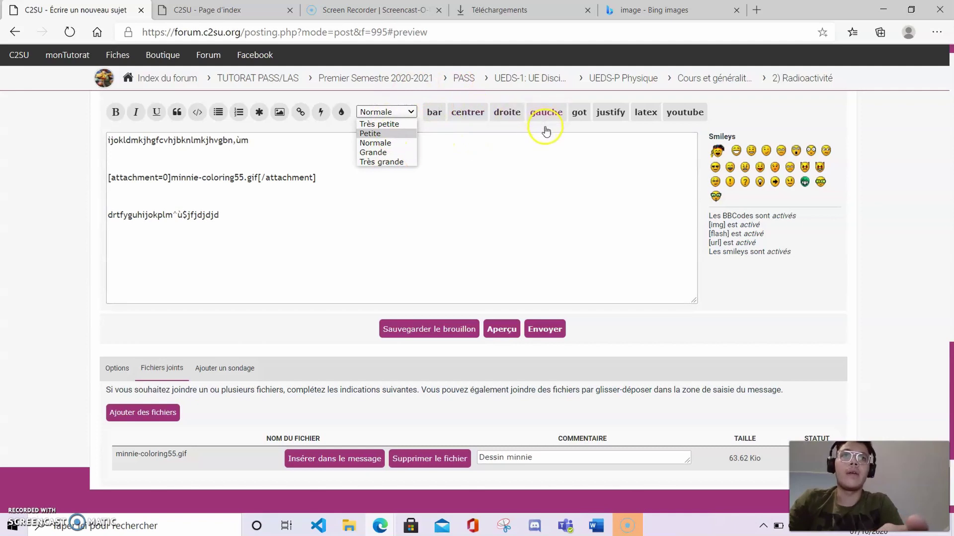
click(790, 118)
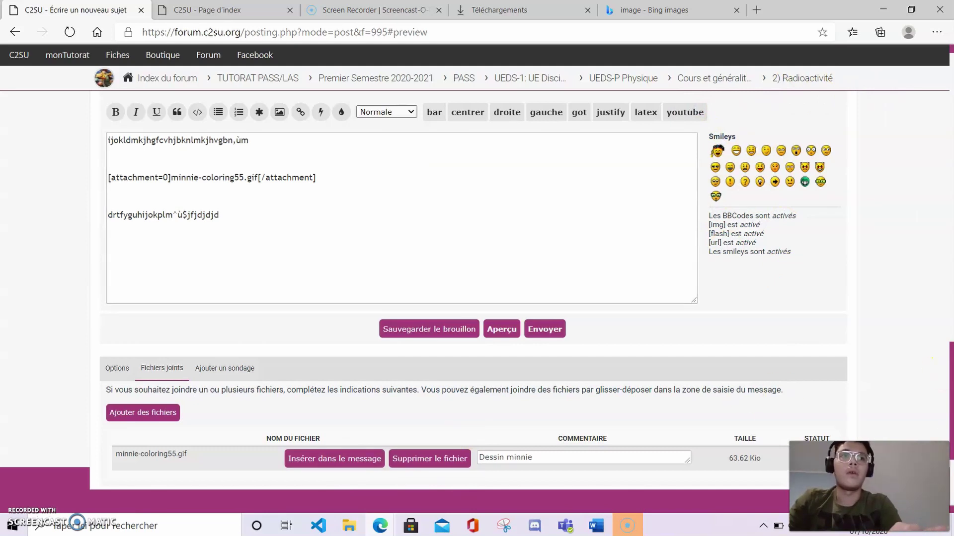
- Leave the new topic form for the forum index, open the MINI-FORUM link, and return to the index
drag(950, 370, 950, 75)
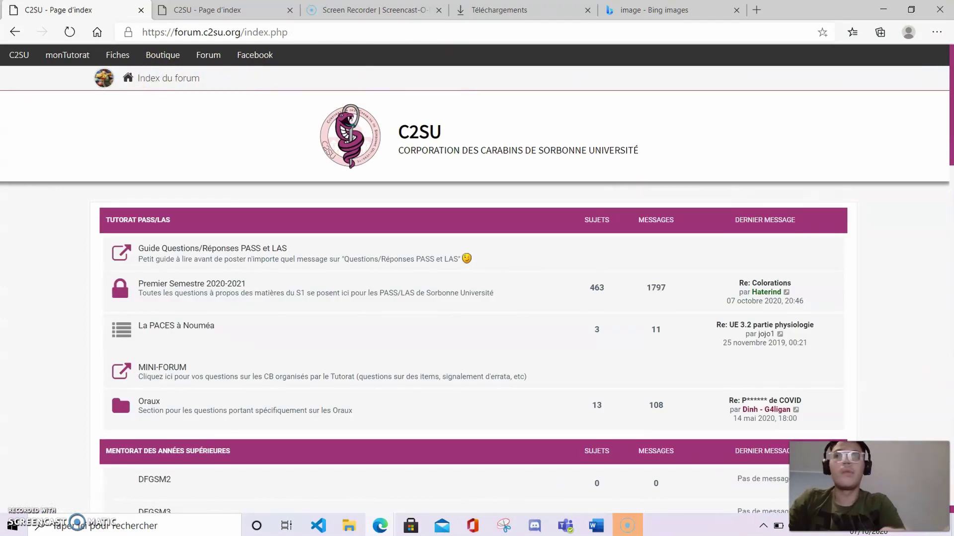
scroll(950, 97, down, 1)
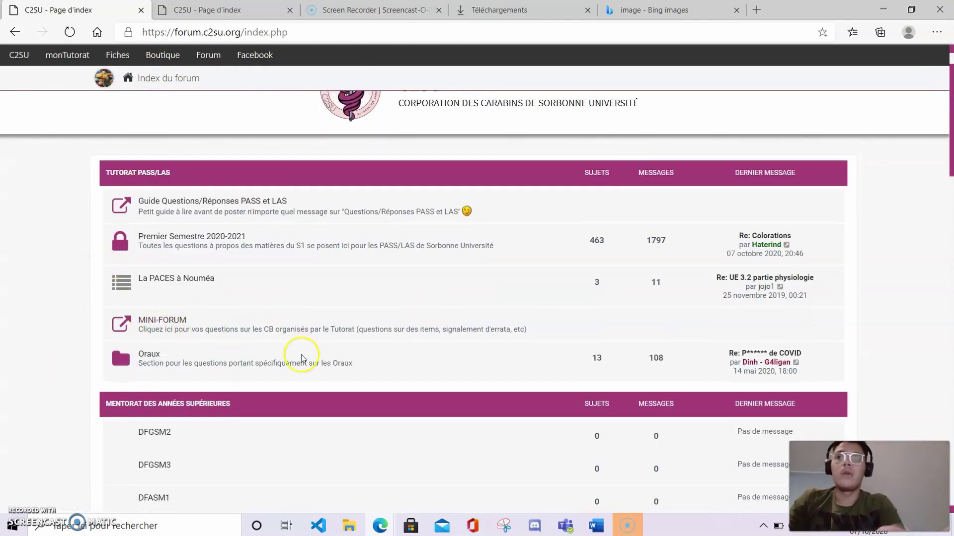
click(153, 319)
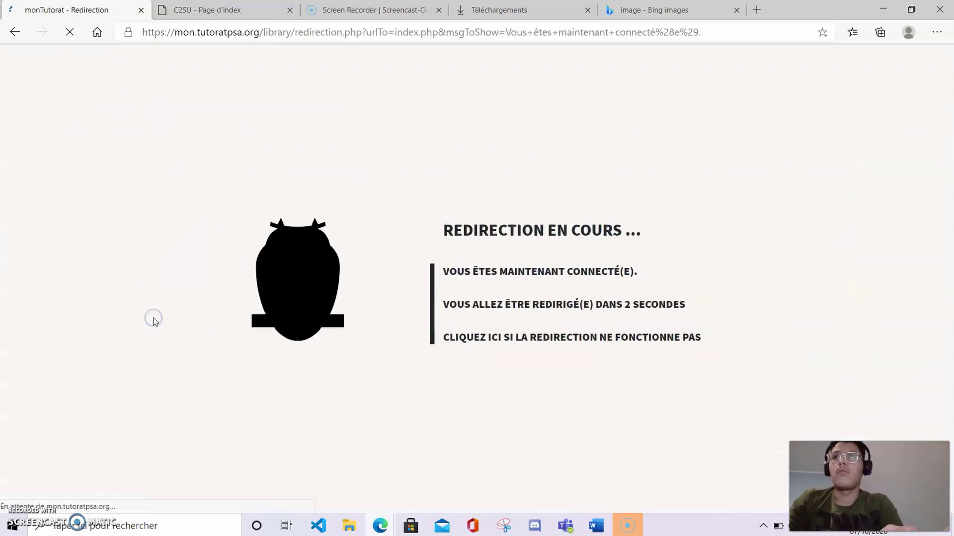
click(15, 32)
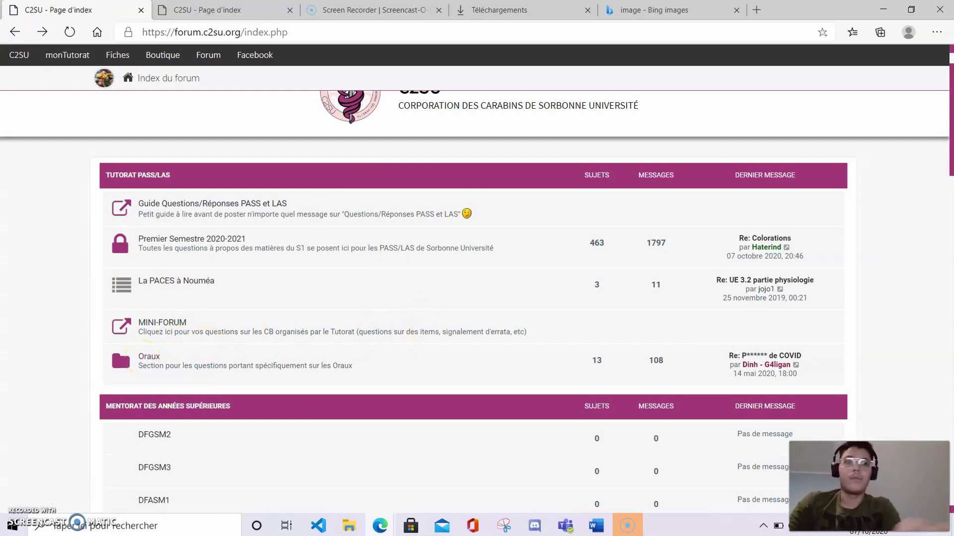
- Open the La PACES à Nouméa forum, look through its announcements and topics, and return to the forum index
drag(949, 86, 949, 111)
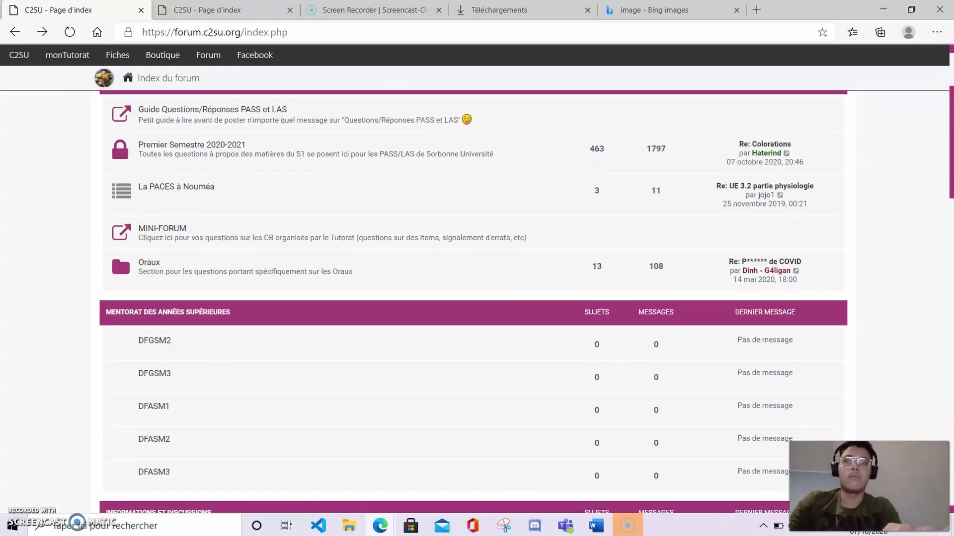
scroll(476, 299, up, 1)
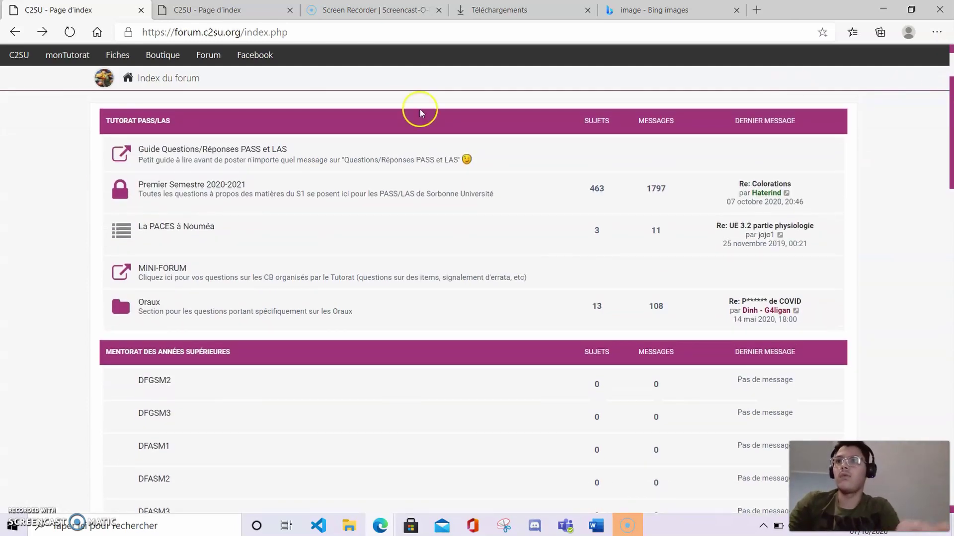
click(184, 227)
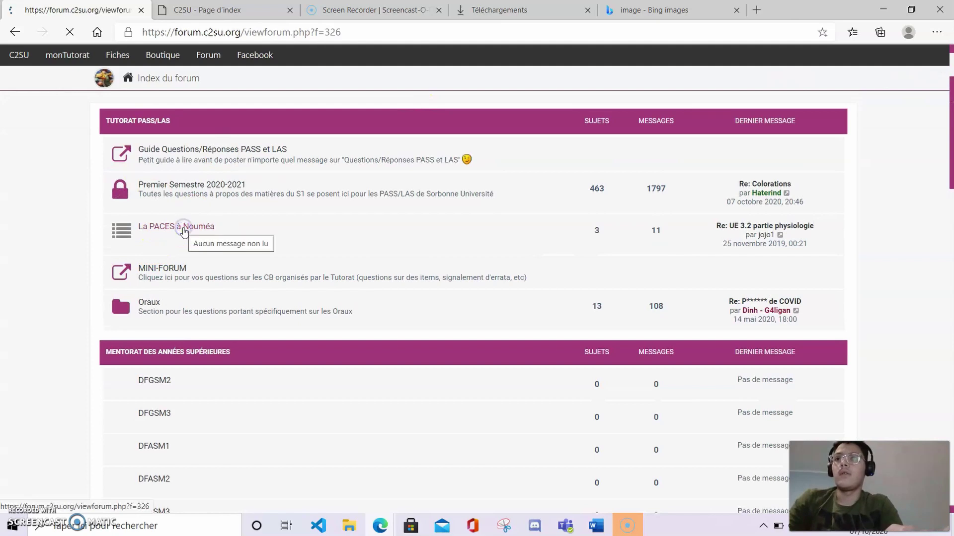
scroll(183, 231, down, 2)
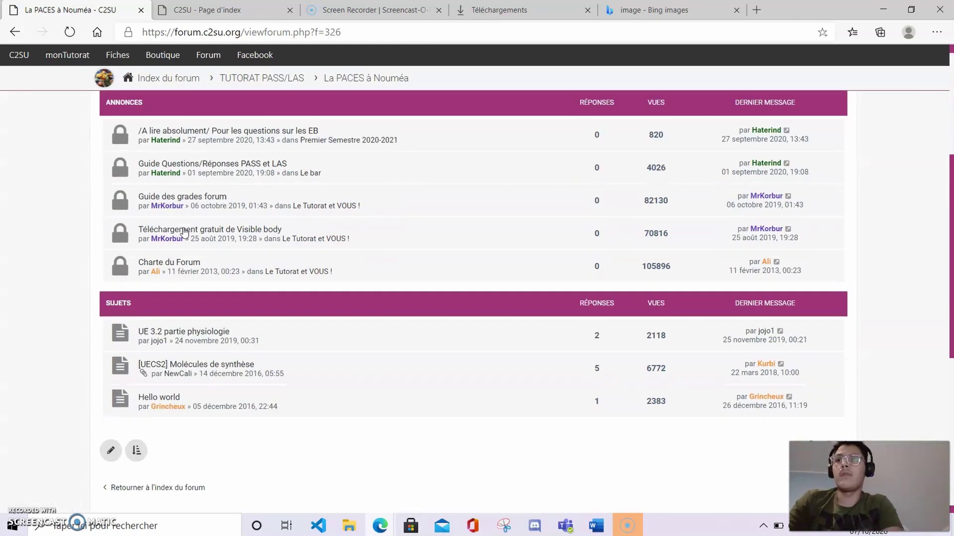
scroll(185, 233, up, 1)
scroll(184, 233, down, 1)
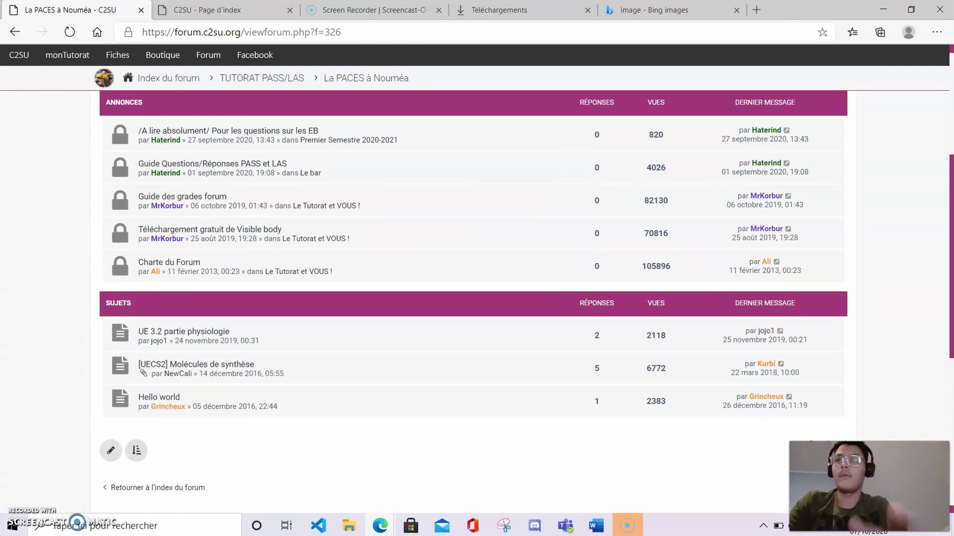
click(15, 30)
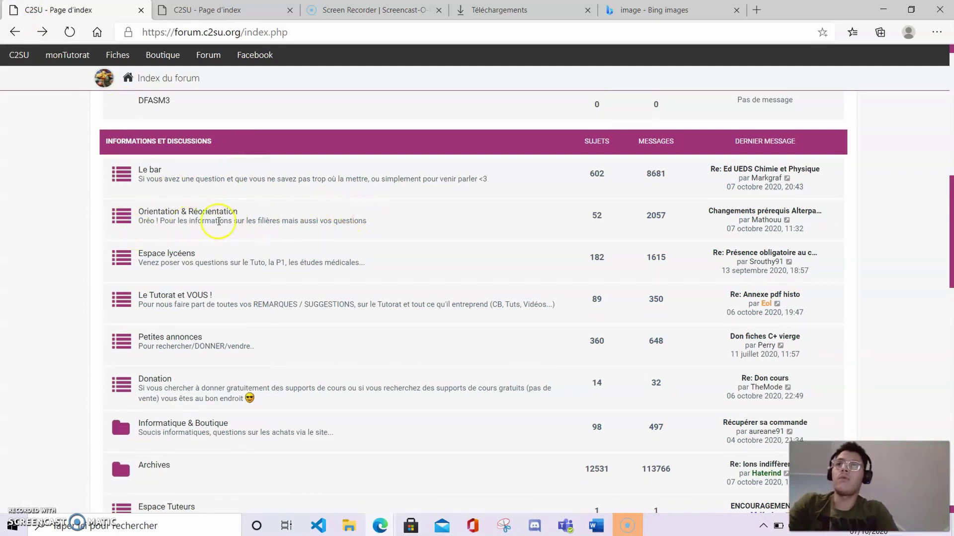
- Open the Le bar forum under Informations et discussions, look through its topics, and return to the forum index
click(154, 170)
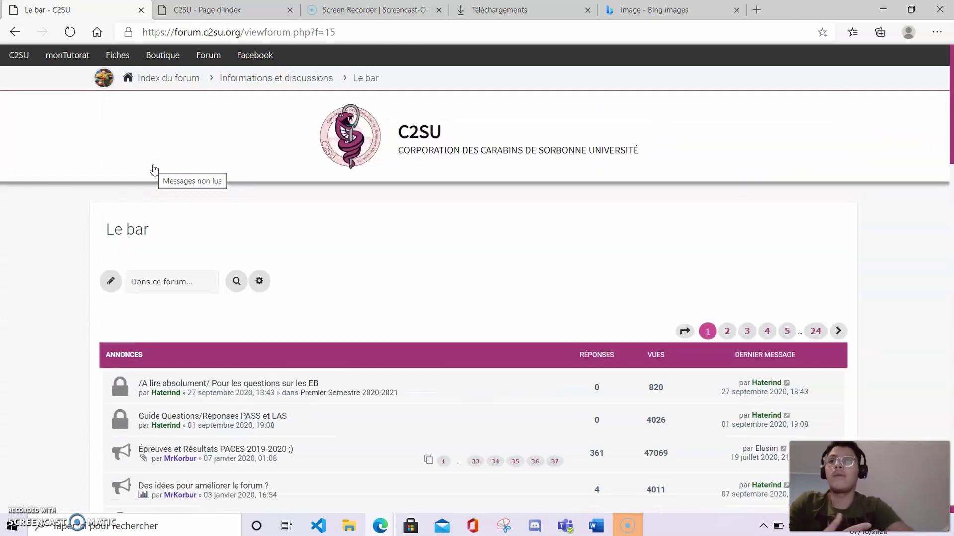
scroll(154, 170, down, 8)
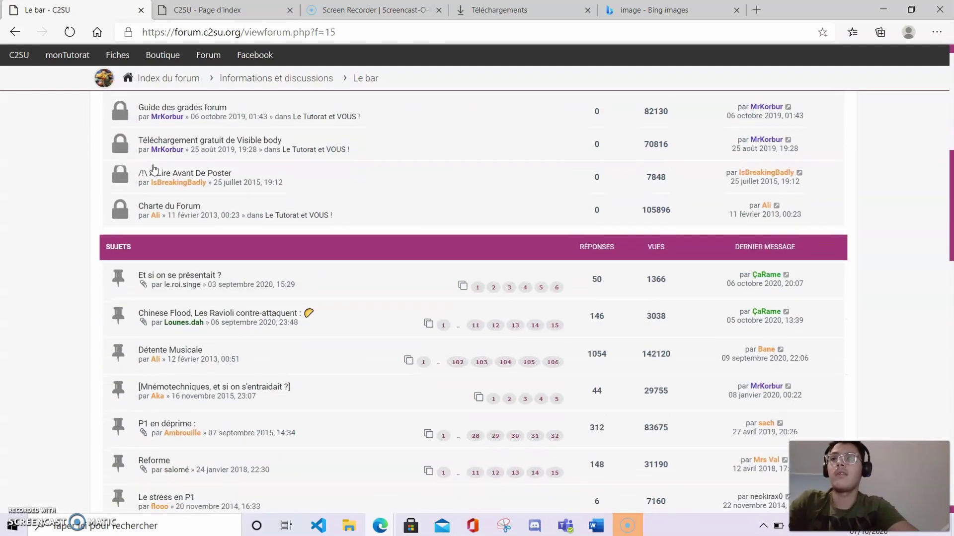
scroll(154, 169, down, 1)
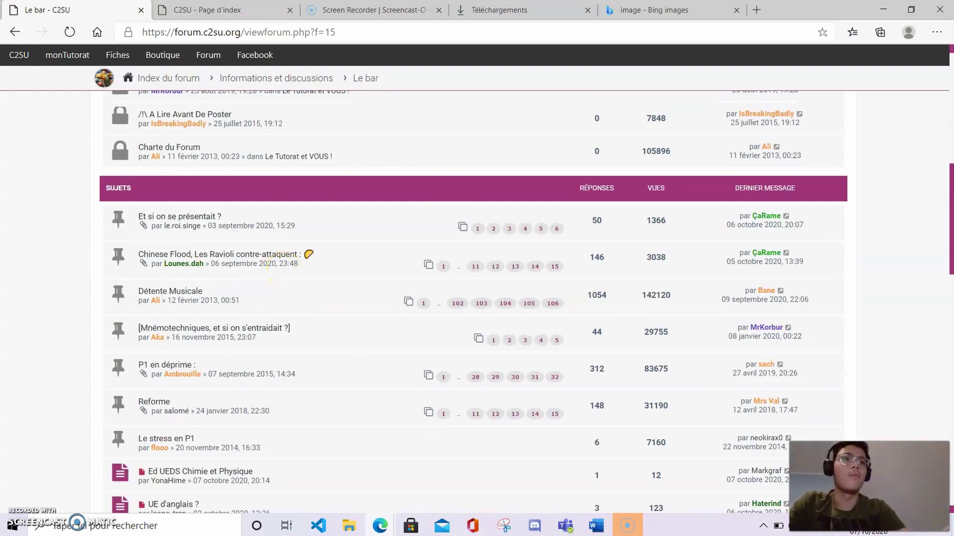
mouse_move(949, 217)
mouse_down()
mouse_move(948, 262)
mouse_move(950, 234)
mouse_up()
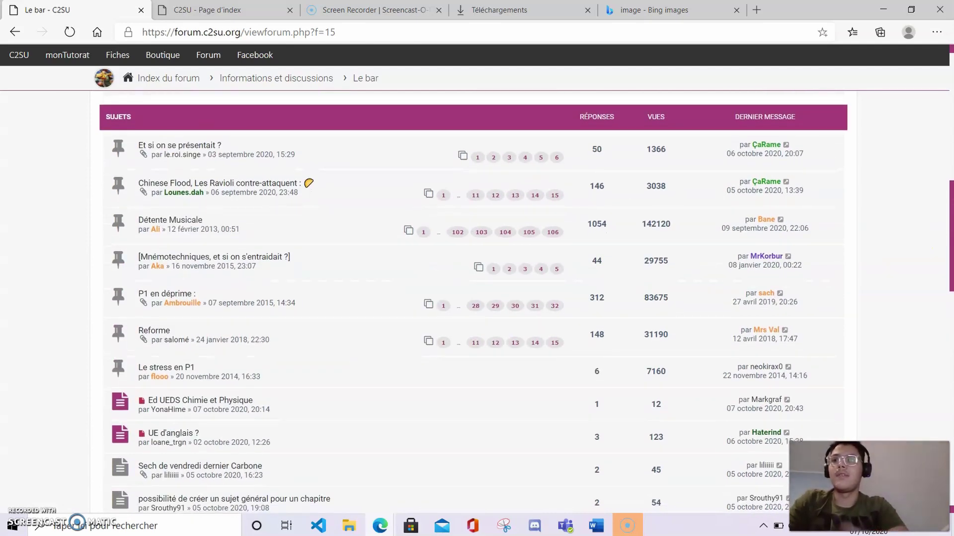
click(15, 32)
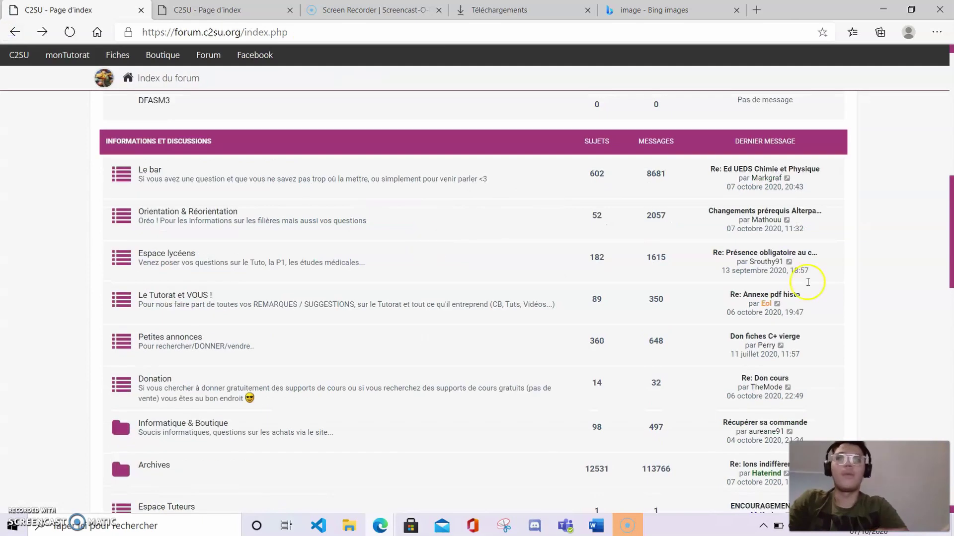
- Highlight the Petites annonces entry under Informations et discussions, and open the Donation forum
scroll(473, 302, down, 2)
scroll(473, 302, up, 1)
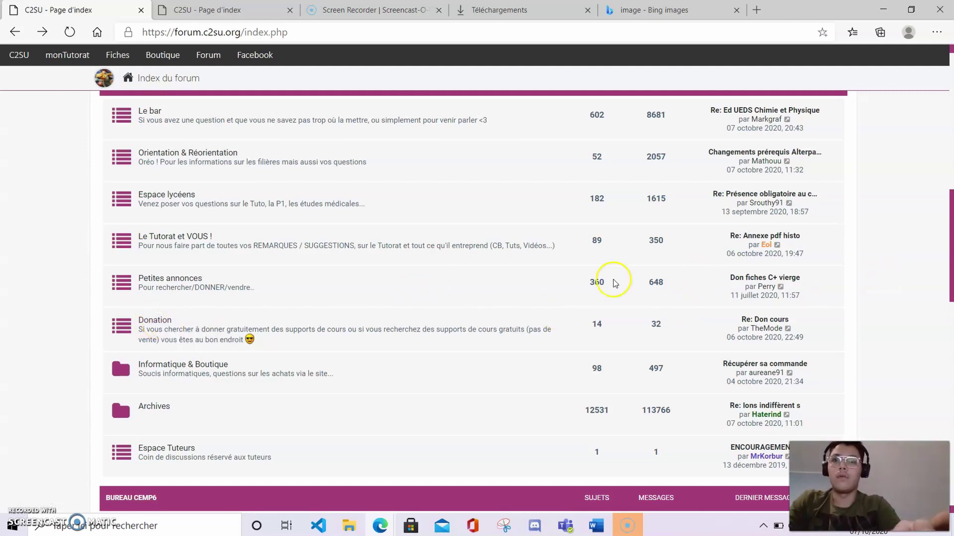
drag(58, 276, 289, 274)
click(458, 304)
drag(458, 303, 815, 294)
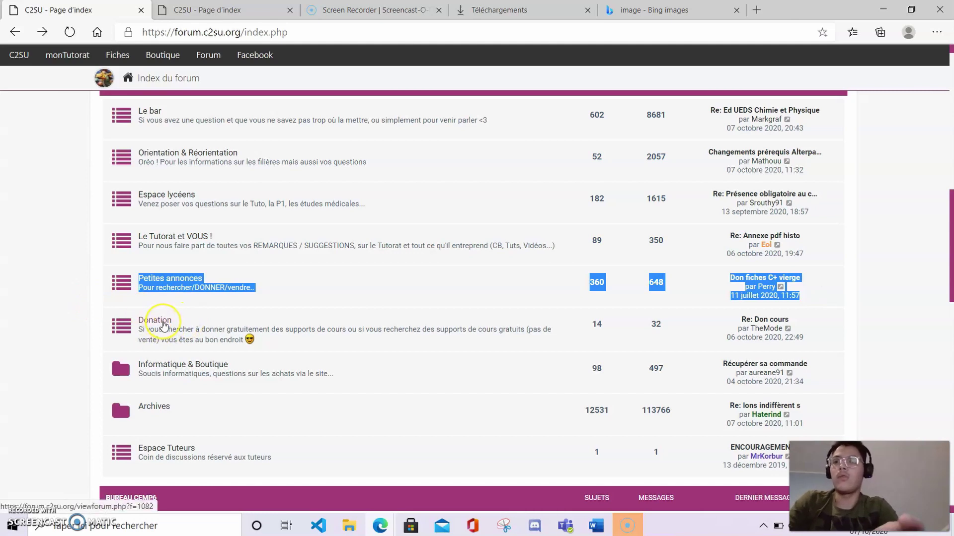
click(164, 326)
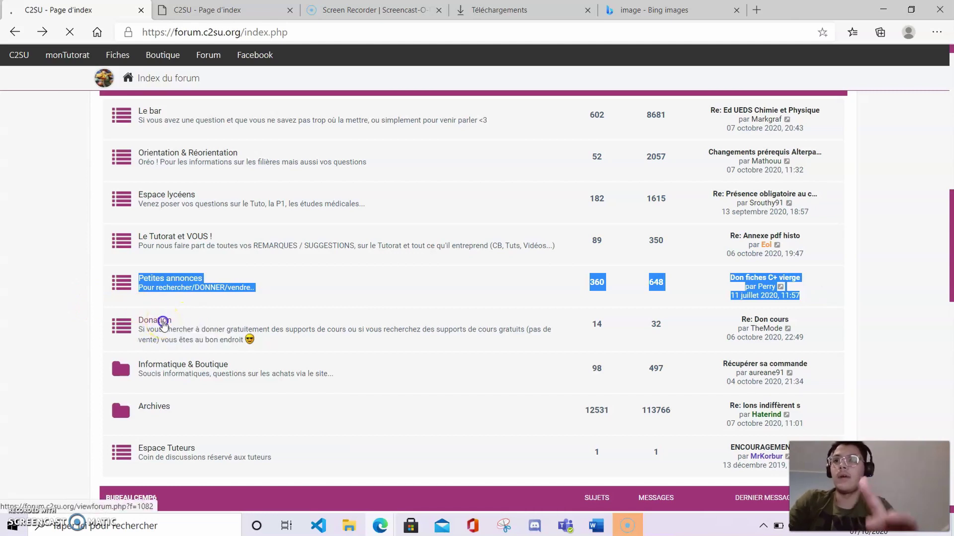
- Look through the Donation forum's rules, announcements and topics, and return to the forum index
scroll(164, 325, down, 5)
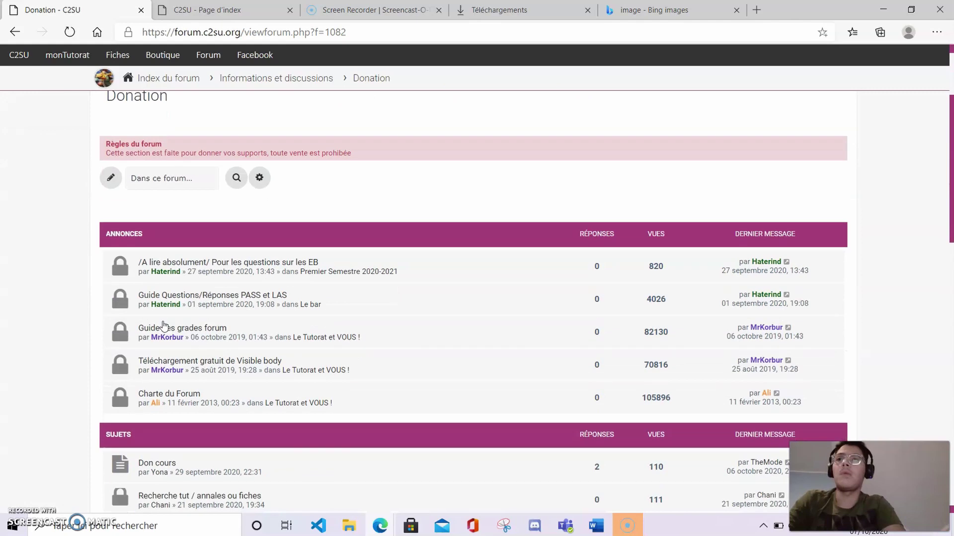
scroll(164, 325, up, 2)
scroll(164, 325, up, 1)
scroll(164, 325, down, 2)
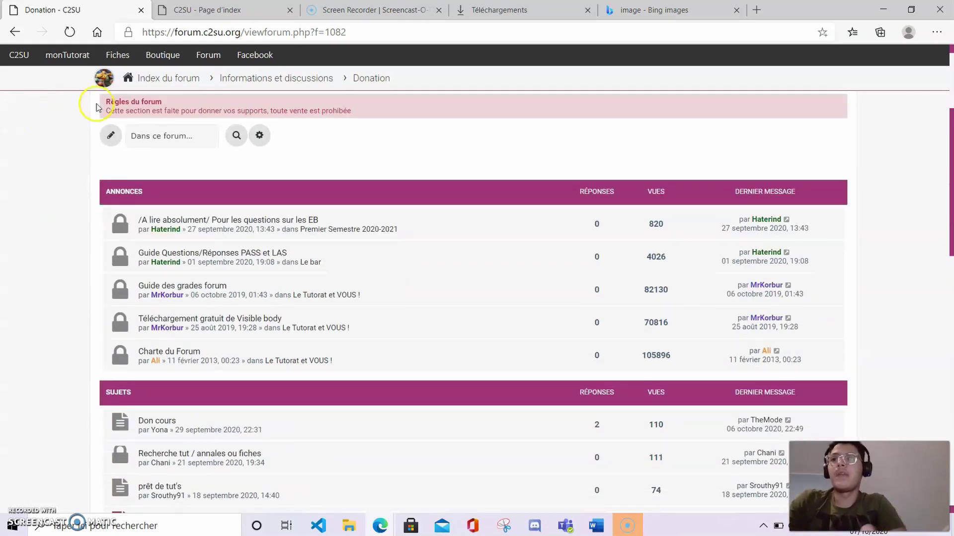
scroll(308, 221, down, 1)
scroll(309, 221, up, 3)
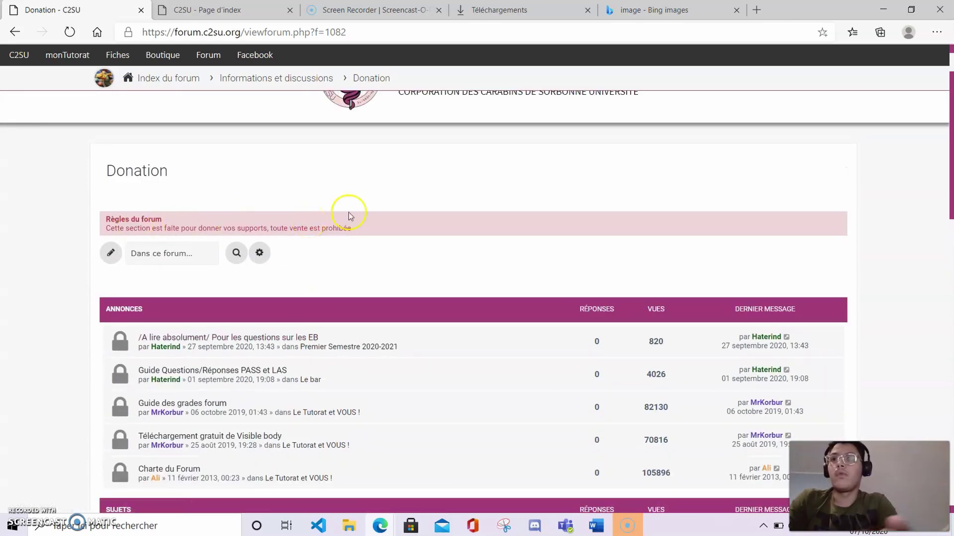
scroll(445, 186, down, 1)
scroll(446, 191, down, 4)
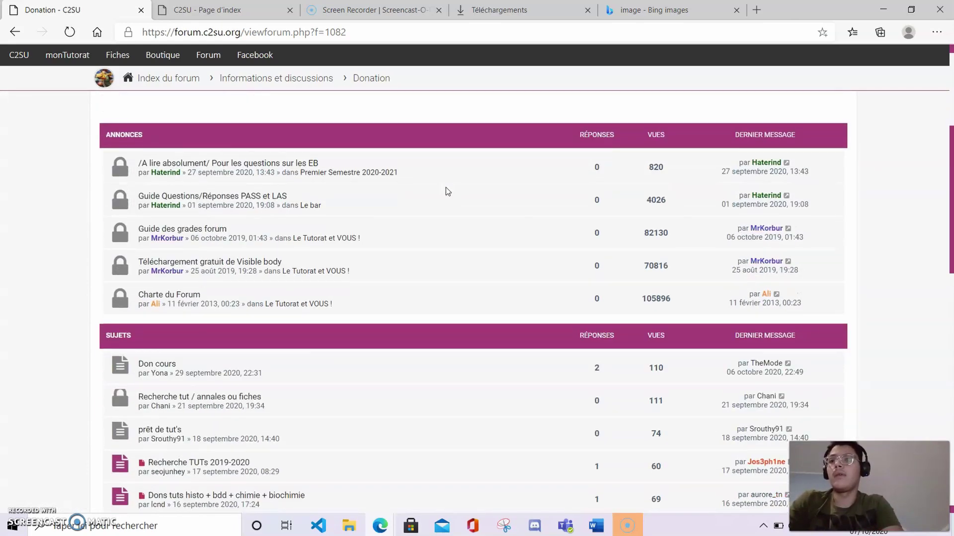
scroll(447, 192, down, 2)
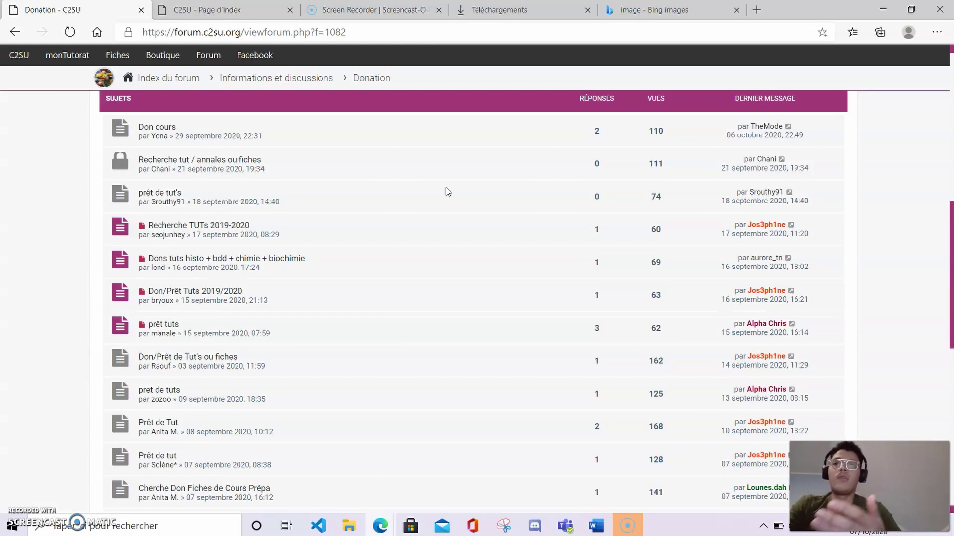
scroll(446, 191, down, 2)
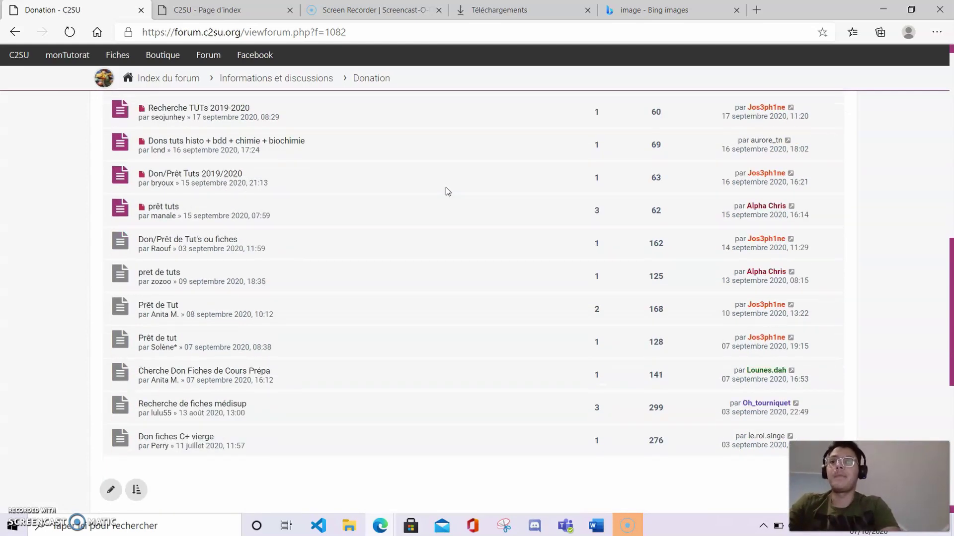
click(15, 32)
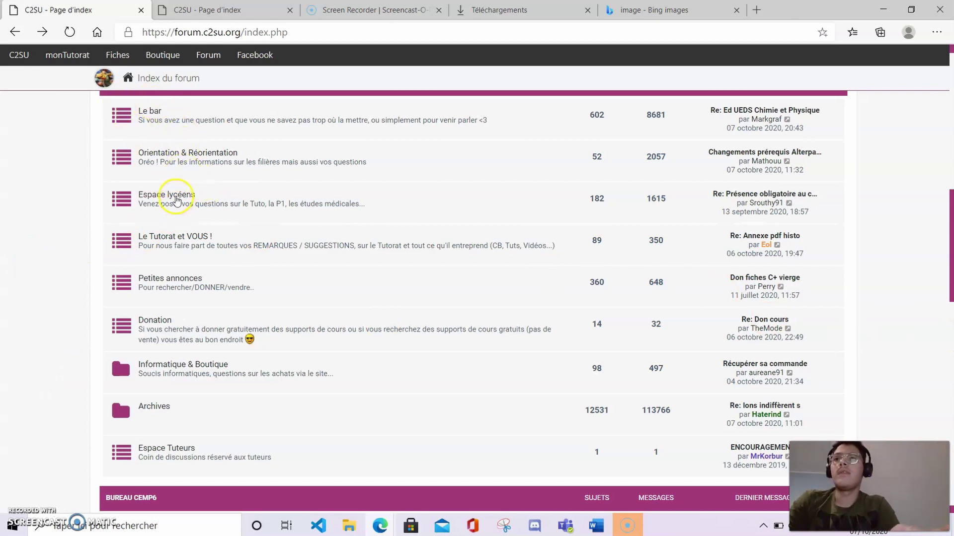
- Show the account options from the start of the index page, and open the Sujets actifs list to view its topics
drag(950, 241, 941, 84)
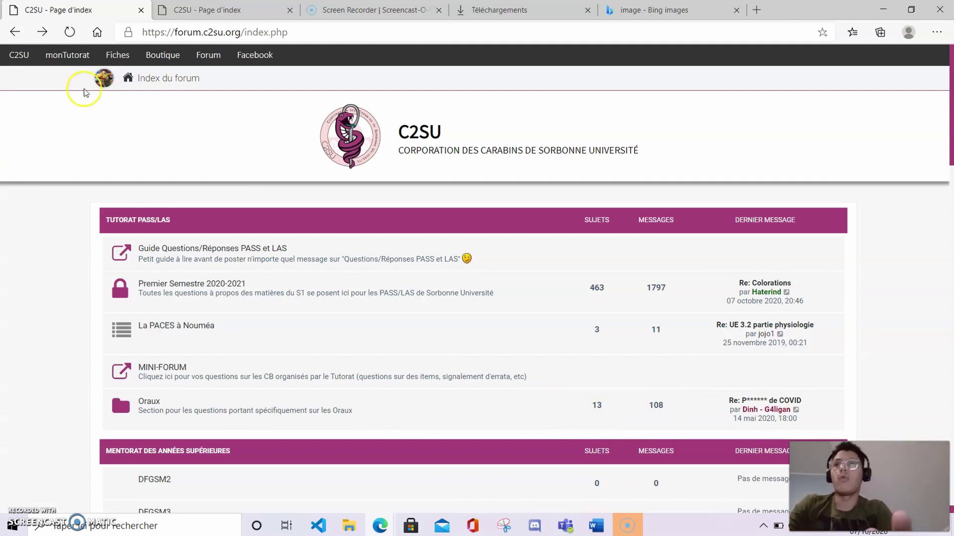
click(104, 78)
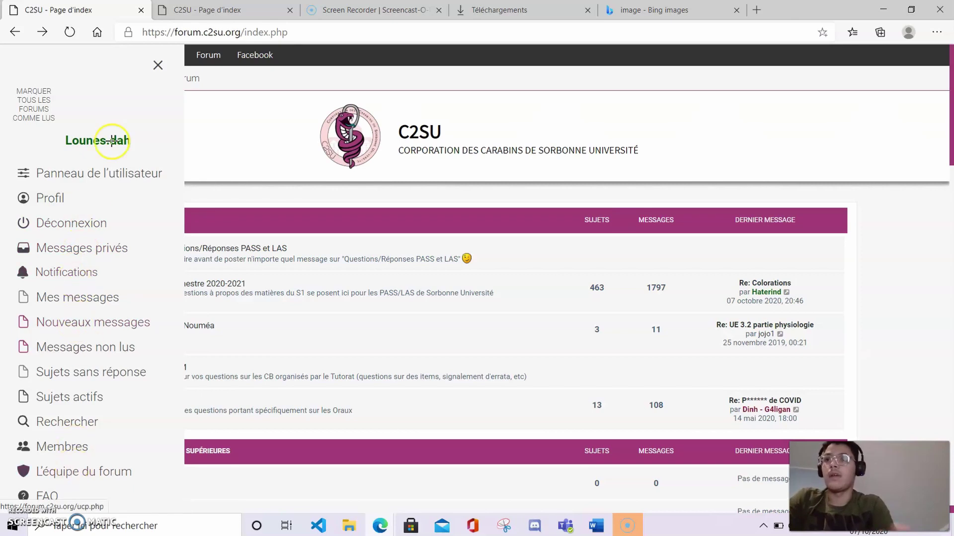
click(140, 121)
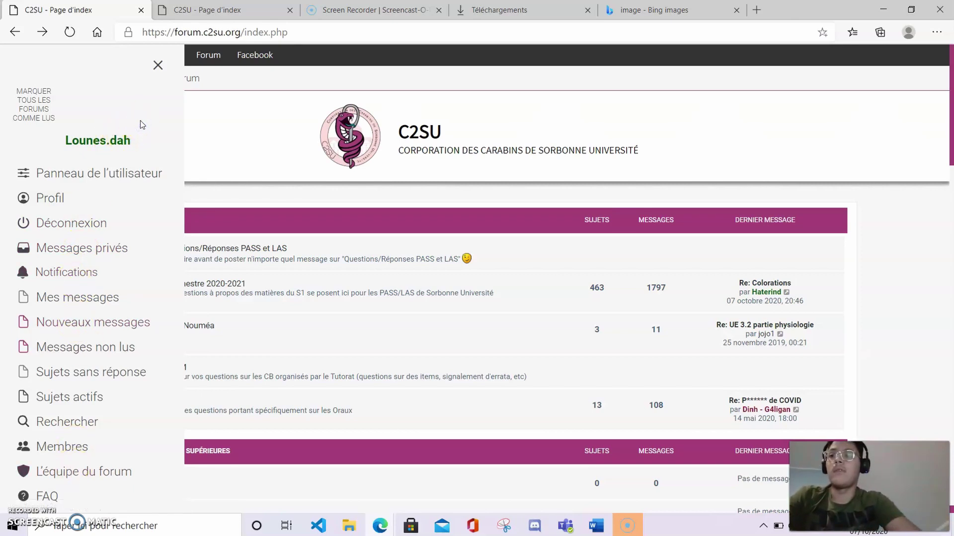
scroll(140, 125, down, 3)
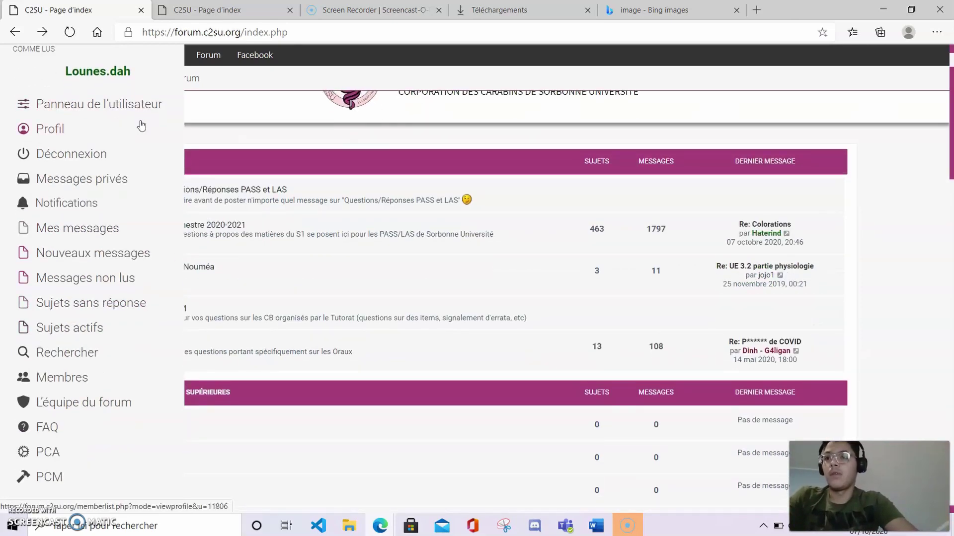
click(52, 327)
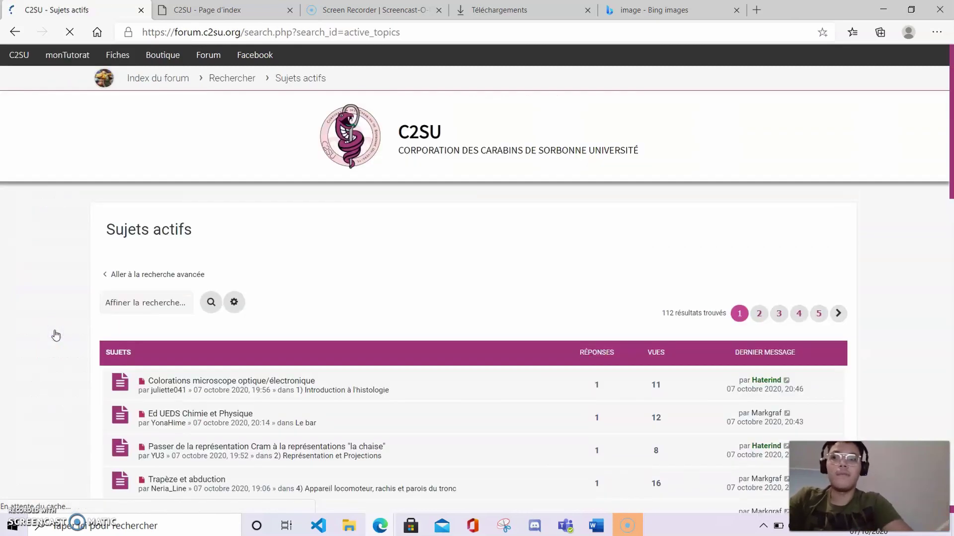
scroll(56, 336, down, 2)
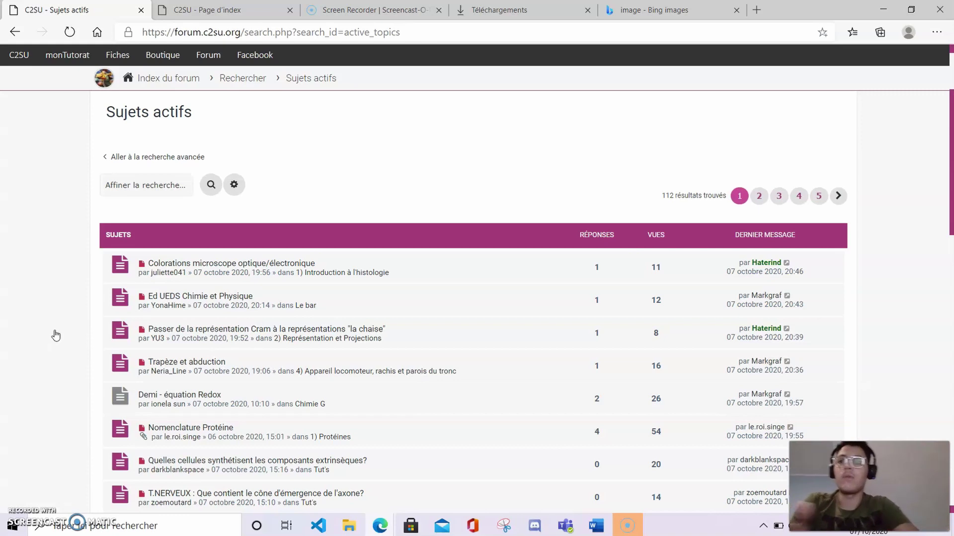
- Open Mes messages from the account options and look through the listed topics
click(104, 78)
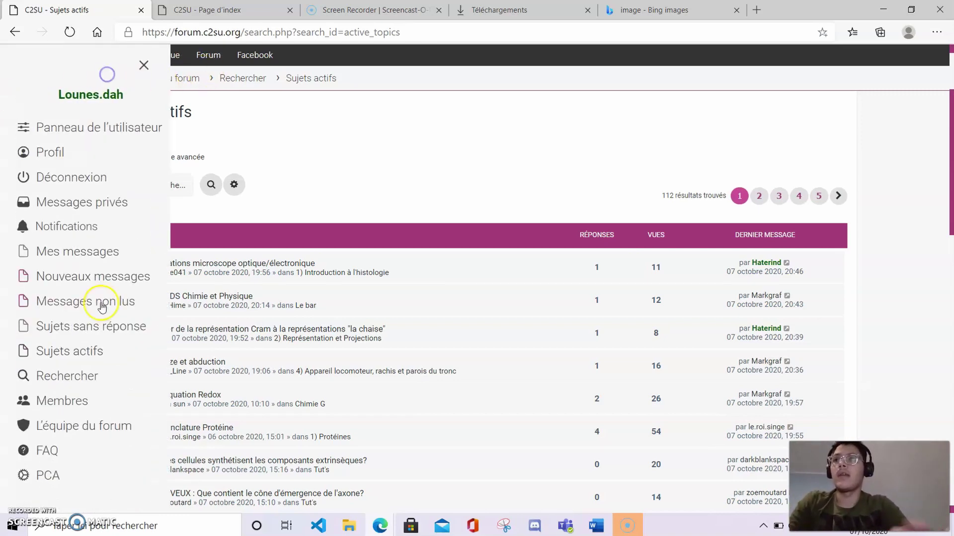
click(94, 258)
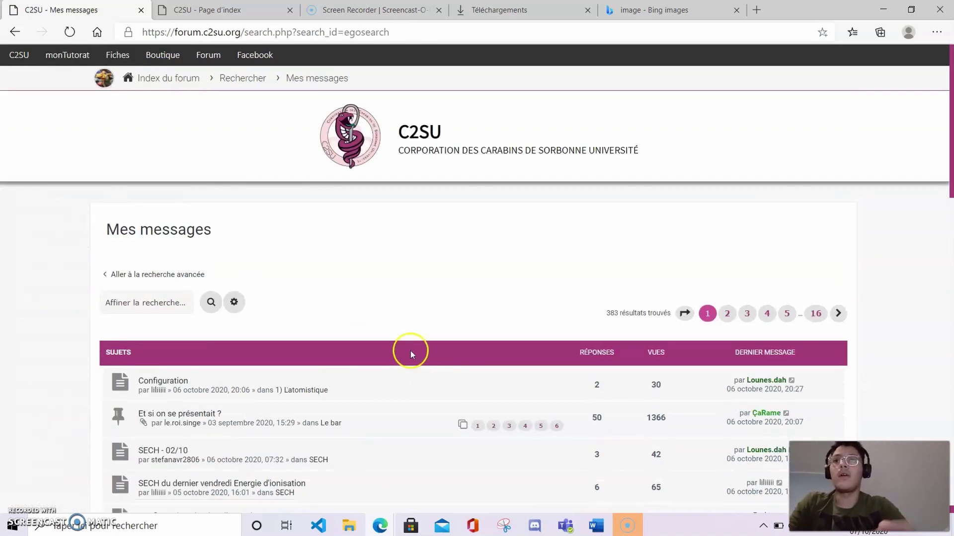
scroll(950, 78, down, 2)
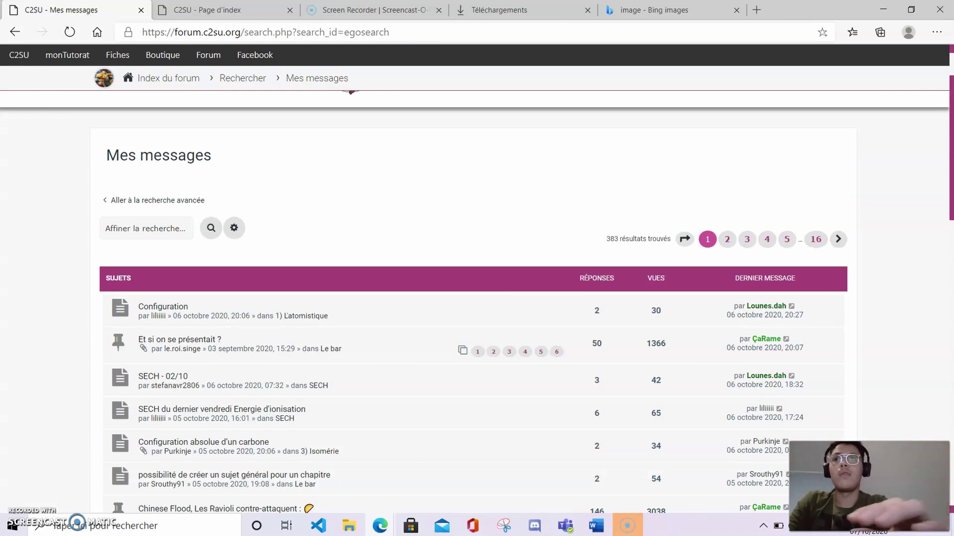
scroll(477, 293, down, 2)
scroll(476, 293, up, 3)
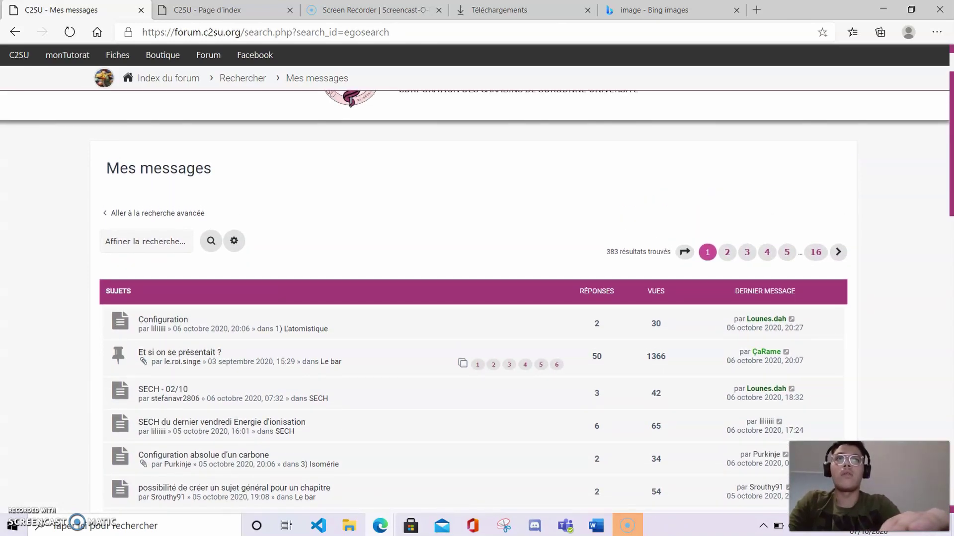
scroll(476, 293, down, 1)
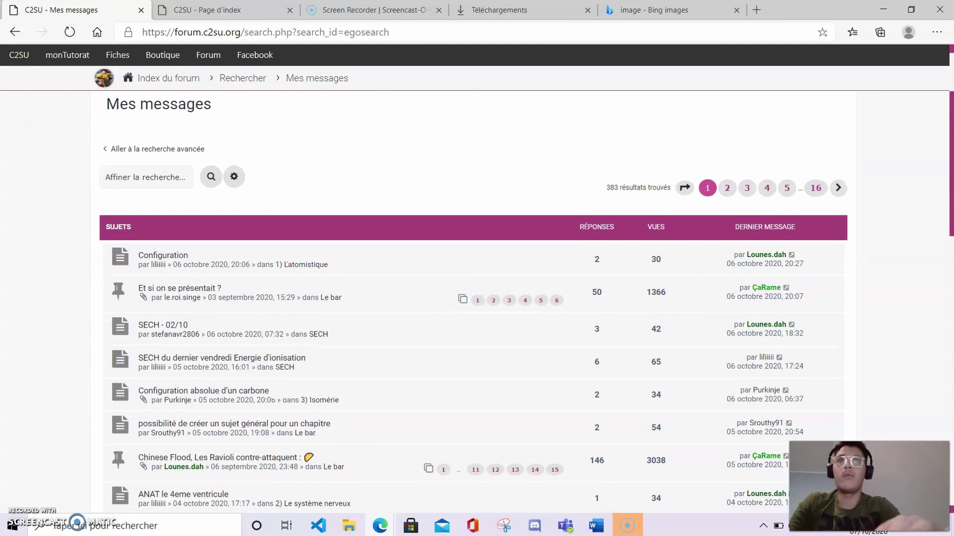
scroll(477, 293, down, 1)
scroll(477, 293, down, 1)
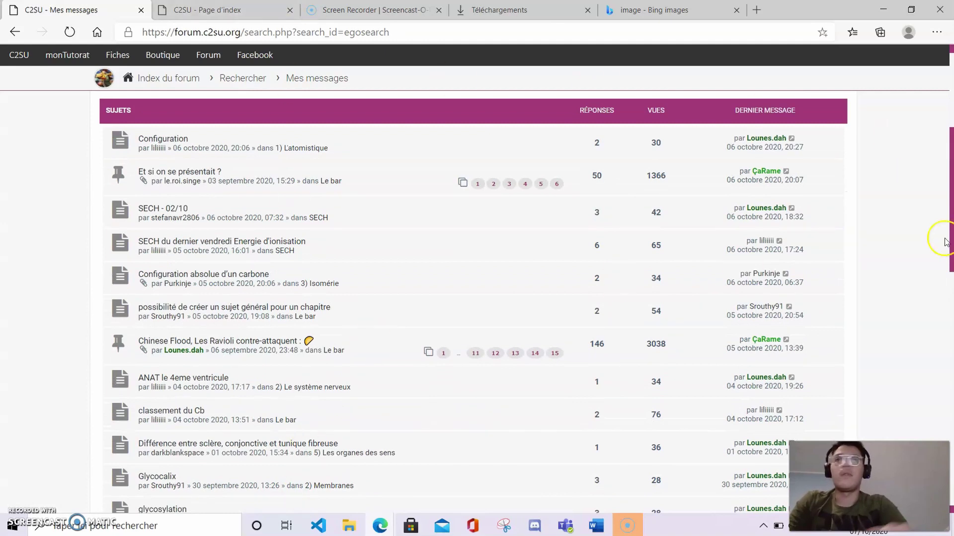
drag(948, 221, 913, 79)
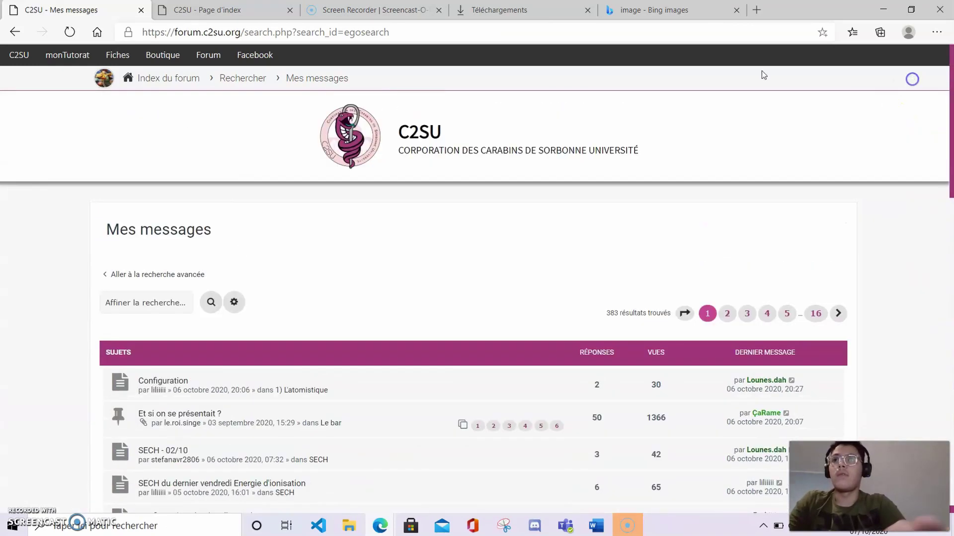
- Show the account options once more, close them, and return to the forum index
click(103, 77)
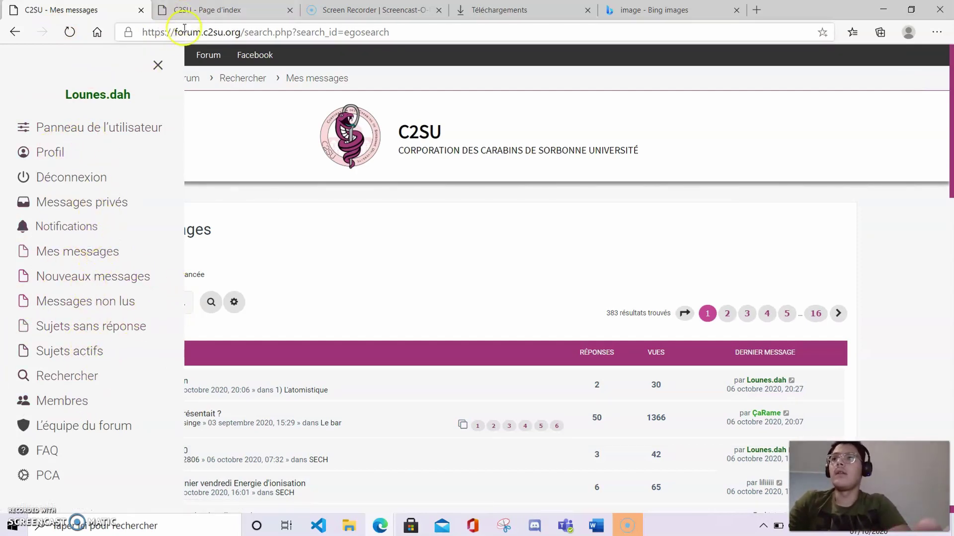
click(158, 66)
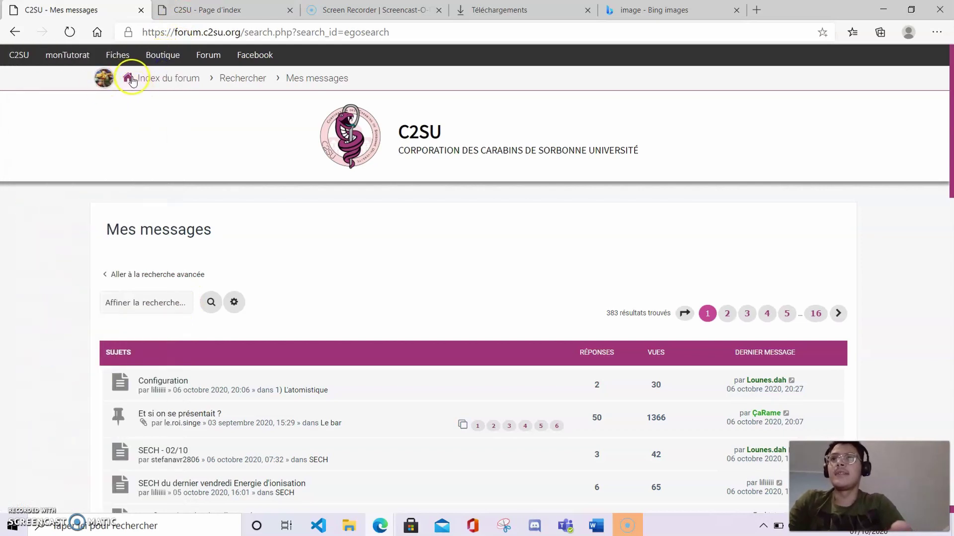
click(164, 78)
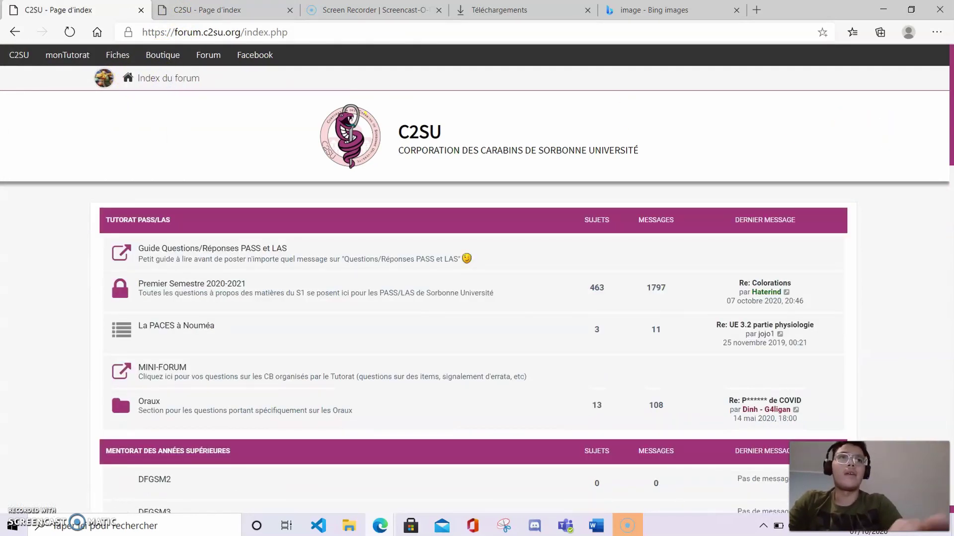
mouse_move(952, 123)
mouse_down()
mouse_move(951, 477)
mouse_move(952, 123)
mouse_up()
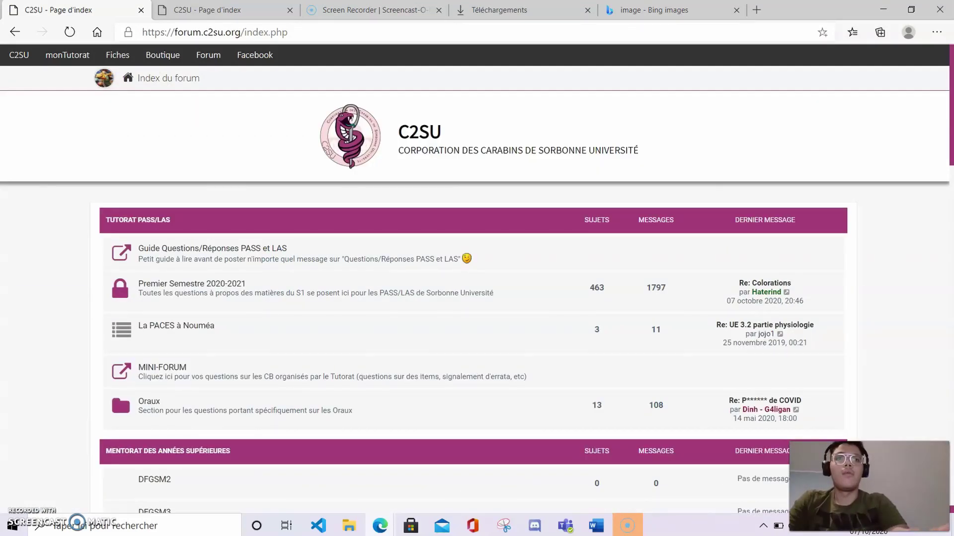